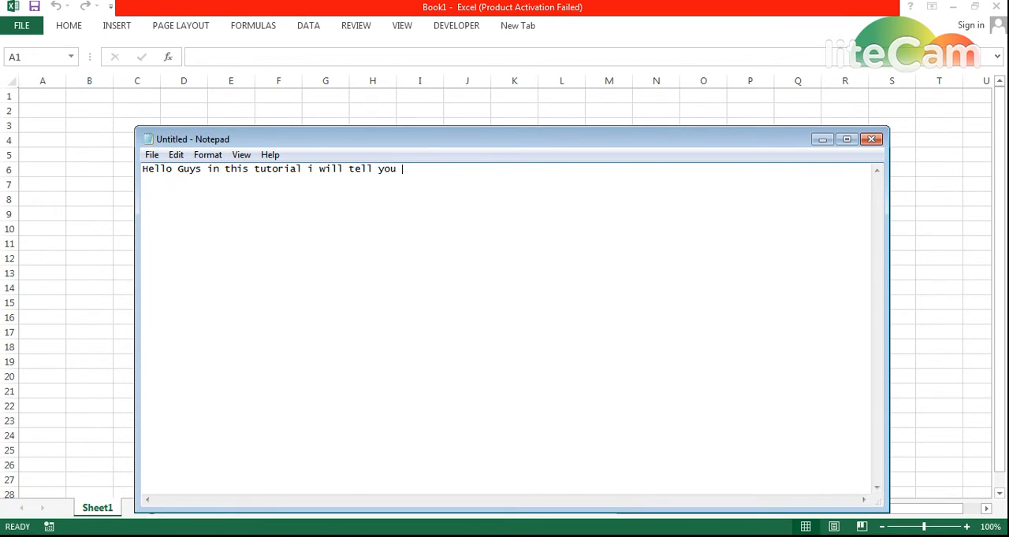
- Continue the Notepad introduction with "that how you can use the build in user form" and "you need to just follow me", plus a closing "here we" line
type("will tell you that how you can use the build")
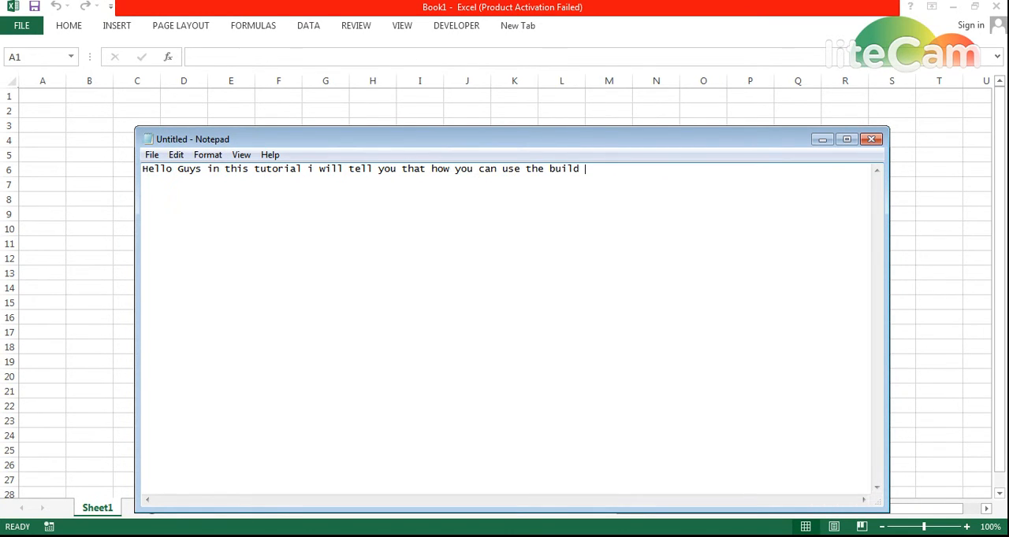
type(" in user form  you need to j")
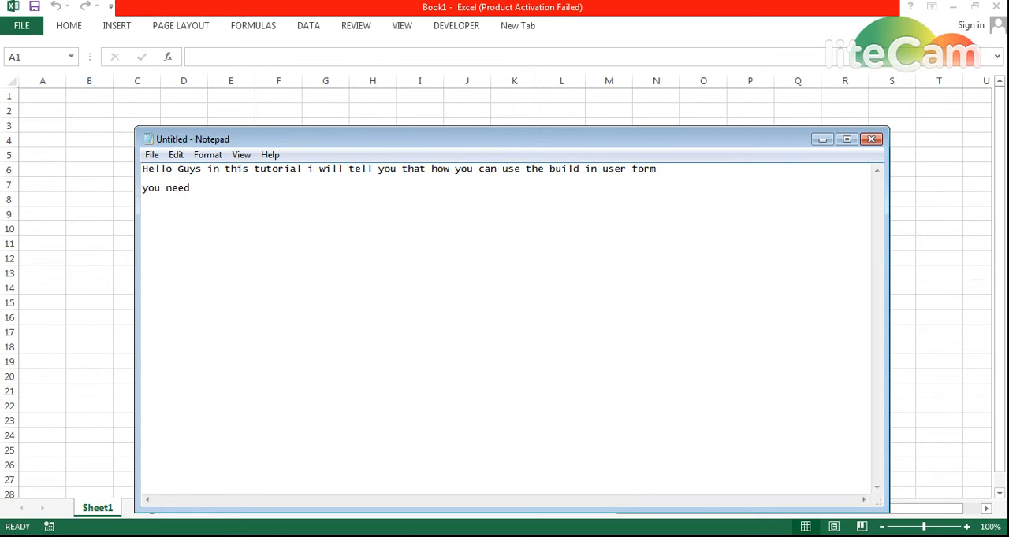
type("ust follow me")
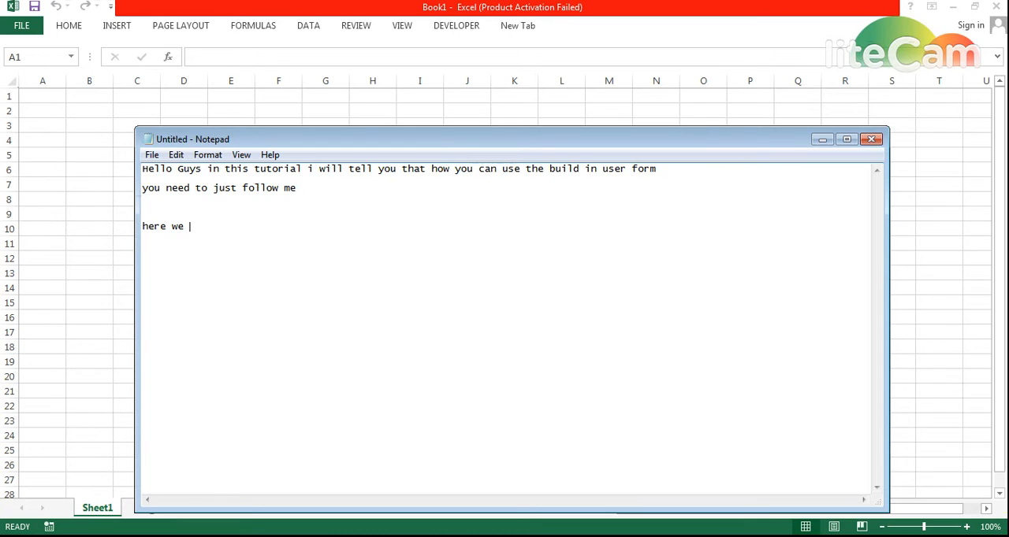
type("now ")
type("fol")
key("BackSpace")
type("ol")
- Switch to the blank Excel workbook and enter the header "EMP. ID" in cell A1
key("alt+Tab")
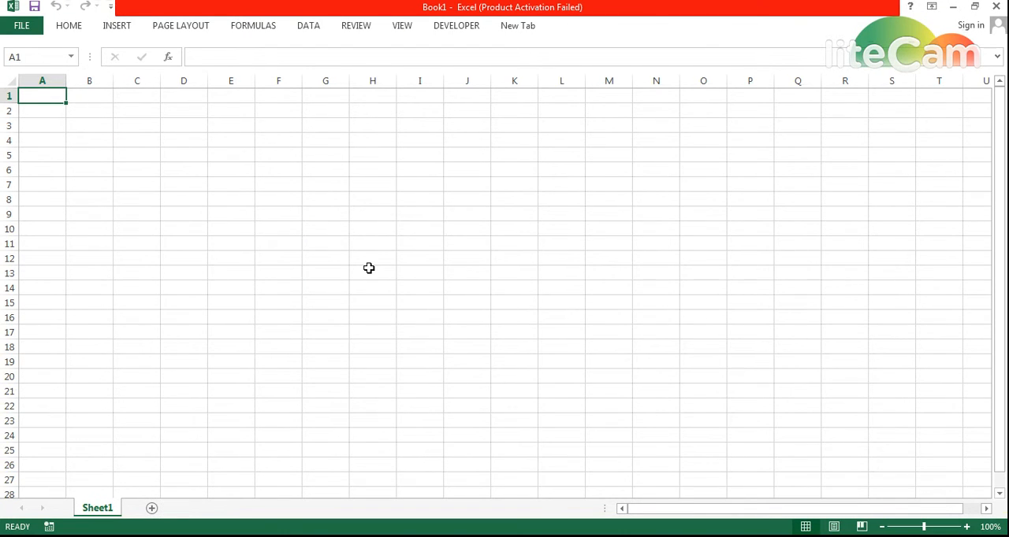
type("Sr.")
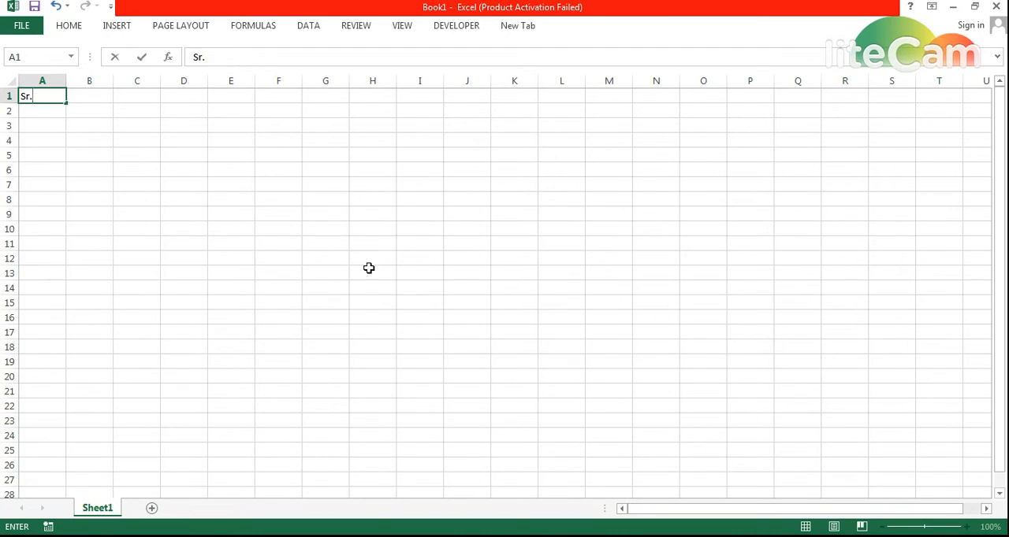
key("BackSpace")
key("BackSpace")
key("BackSpace")
type("EM")
key("BackSpace")
type("mp")
key("BackSpace")
key("BackSpace")
type("MP. ID")
key("Tab")
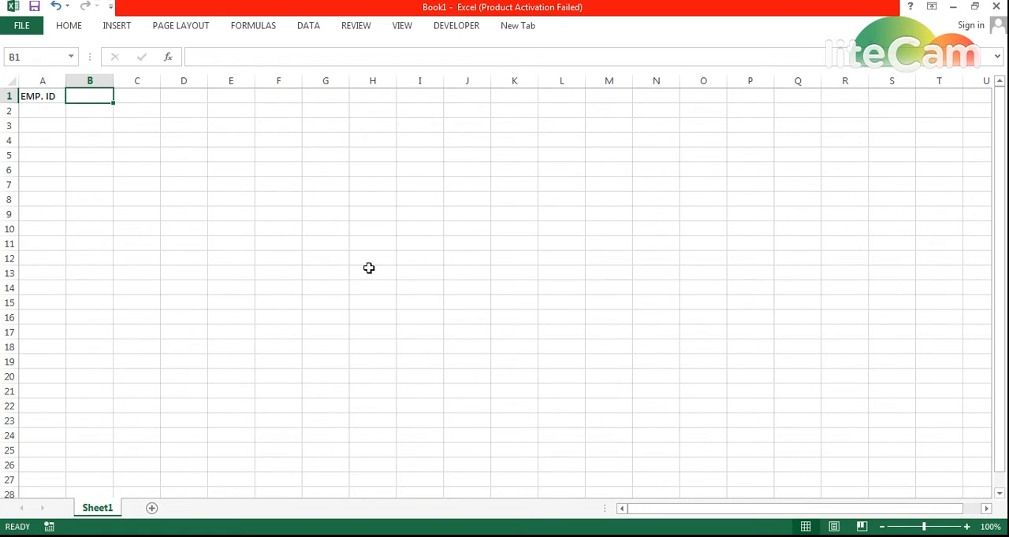
- Enter the headers "First Name" in cell B1 and "Last Name" in cell C1
type("N")
key("BackSpace")
type("First")
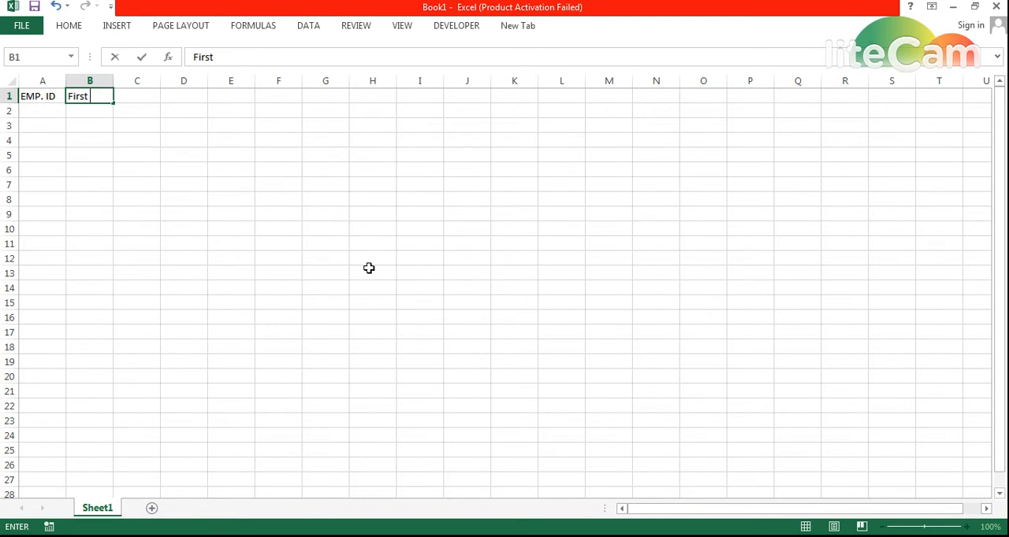
type(" Name")
key("Tab")
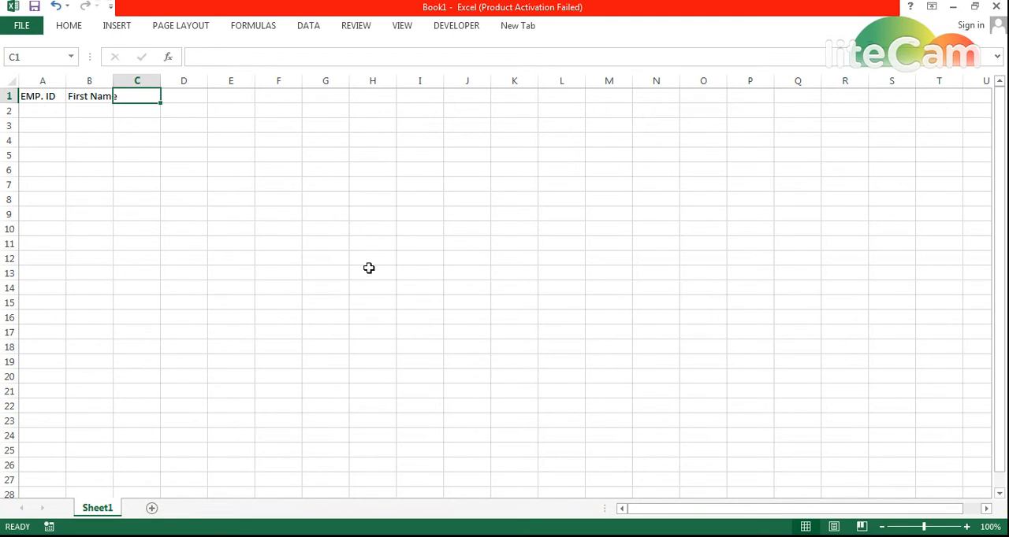
type("Last Name")
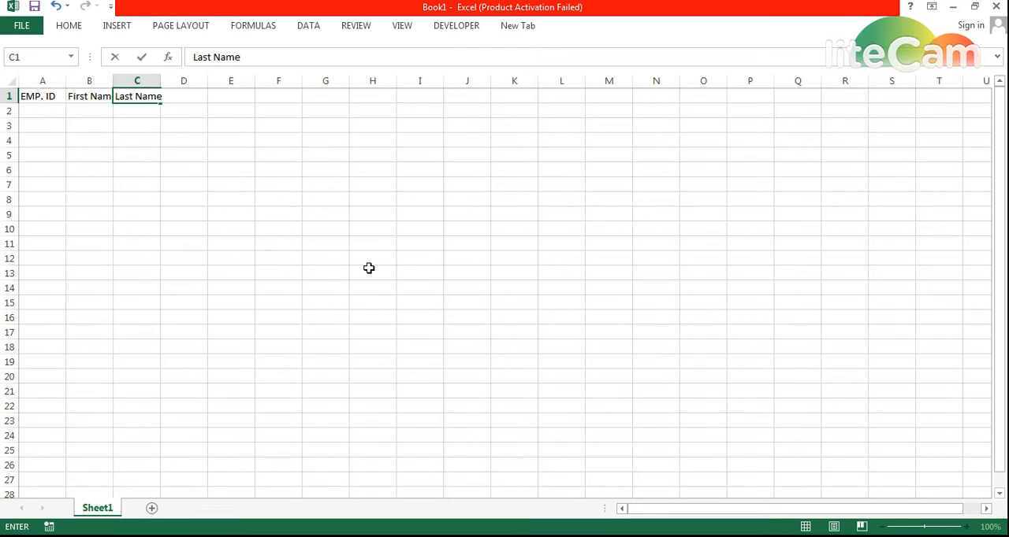
key("Tab")
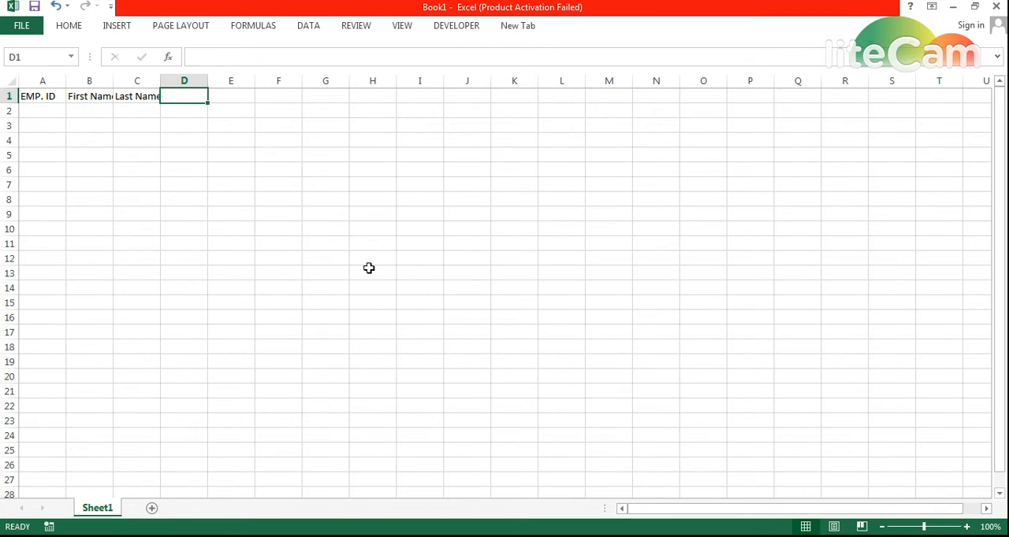
- Enter the headers "E Mail id" in cell D1 and "Home Address" in cell E1
type("e")
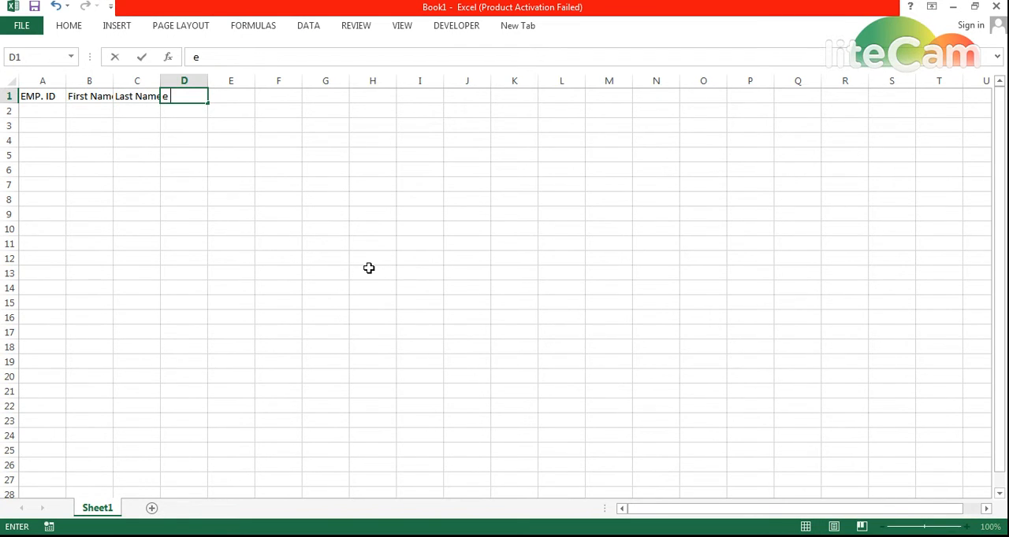
type(" Mail id")
key("Tab")
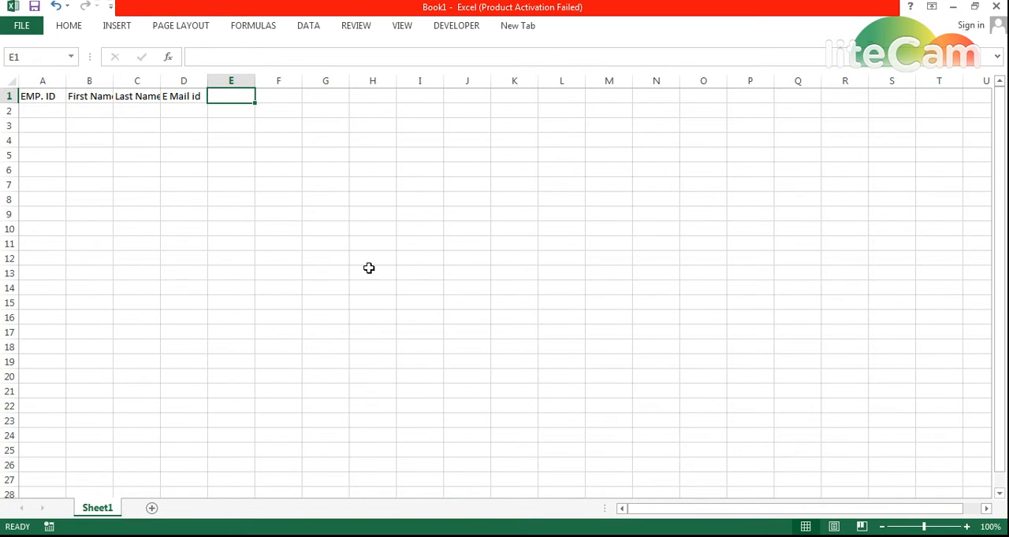
type("Hoem")
key("BackSpace")
key("BackSpace")
type("me ")
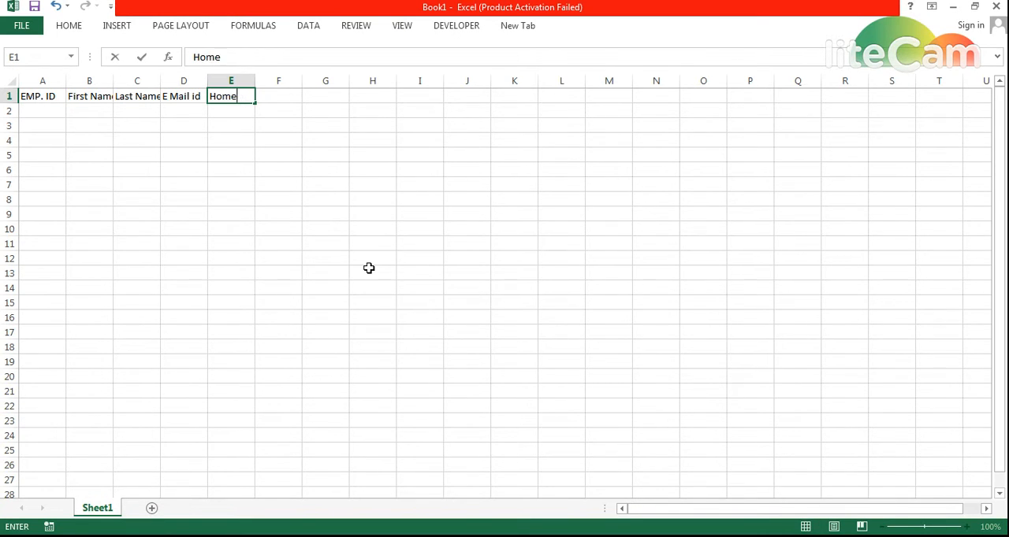
type("Address")
key("Tab")
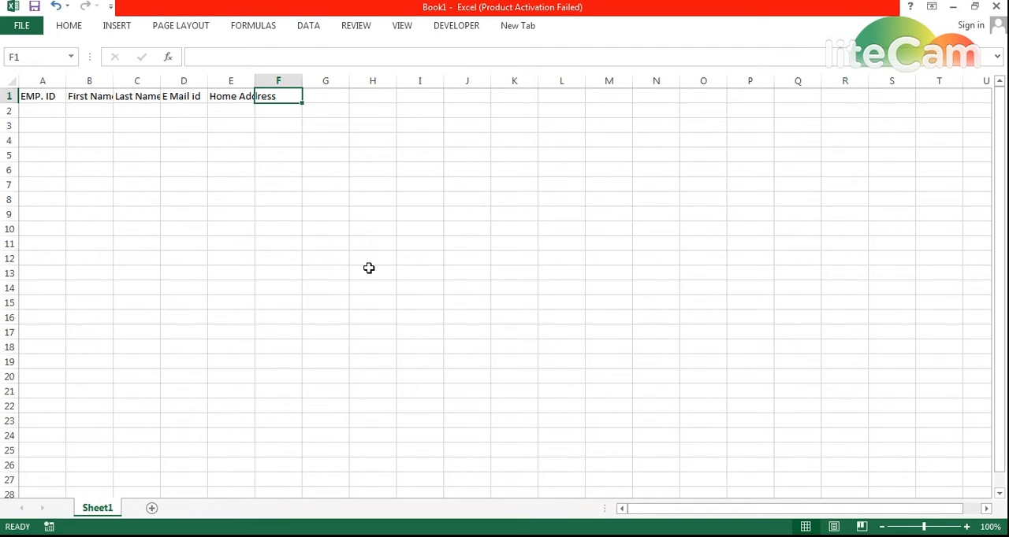
- Enter the header "Cell #" in cell F1 and keep that cell selected
type("CWR")
key("BackSpace")
key("BackSpace")
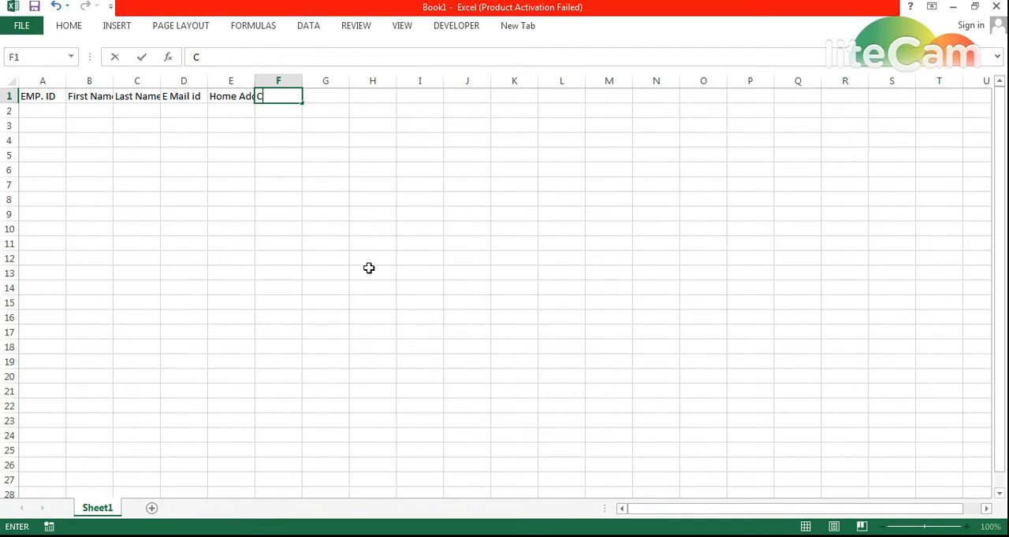
type("ell #")
key("ctrl+Return")
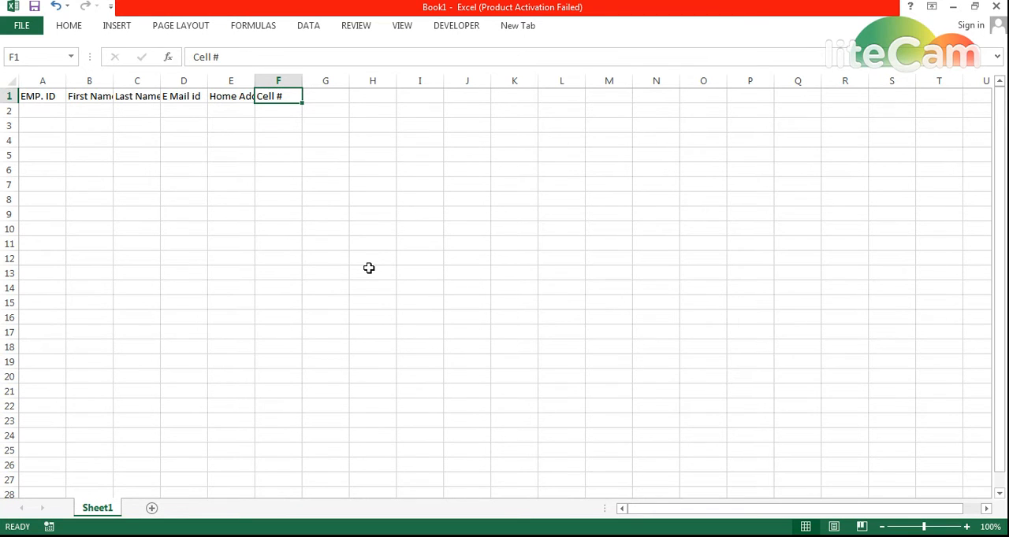
- Autofit the columns of the whole sheet to their header text
left_click(11, 79)
double_click(302, 81)
left_click(340, 124)
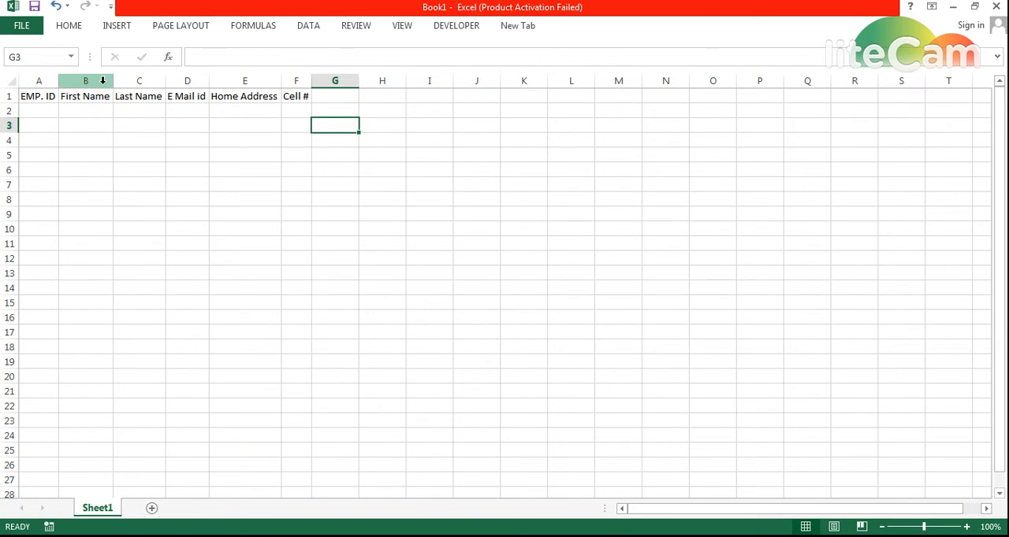
- Widen the First Name, Last Name, E Mail id, Home Address and Cell # columns well beyond their header text
left_click_drag(103, 81, 197, 83)
left_click(252, 110)
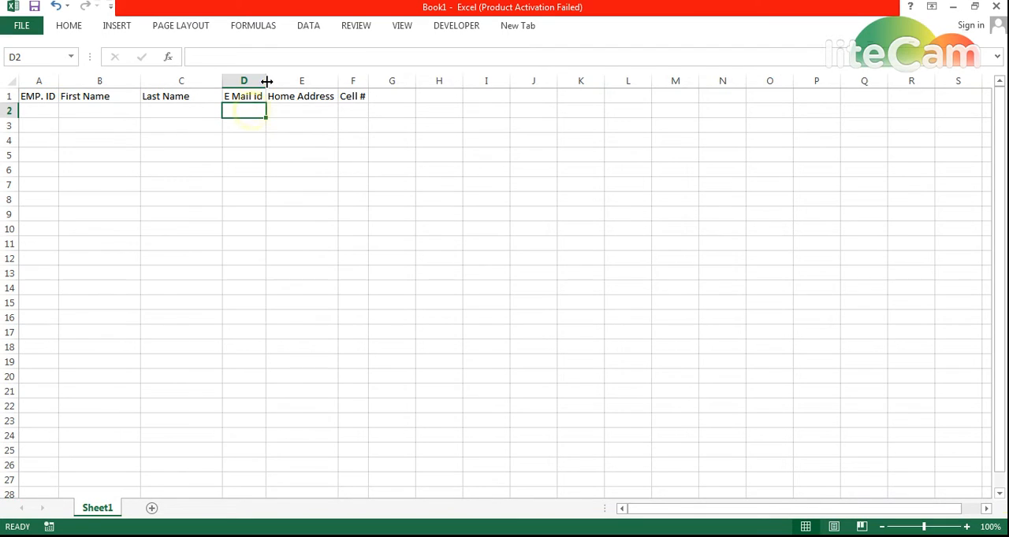
left_click_drag(265, 81, 418, 82)
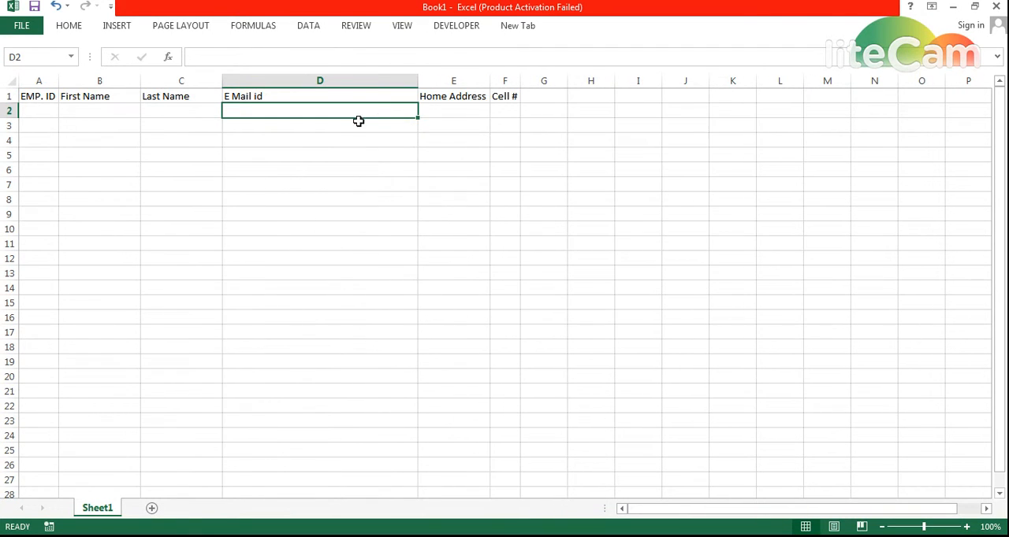
left_click_drag(489, 81, 740, 81)
left_click(485, 123)
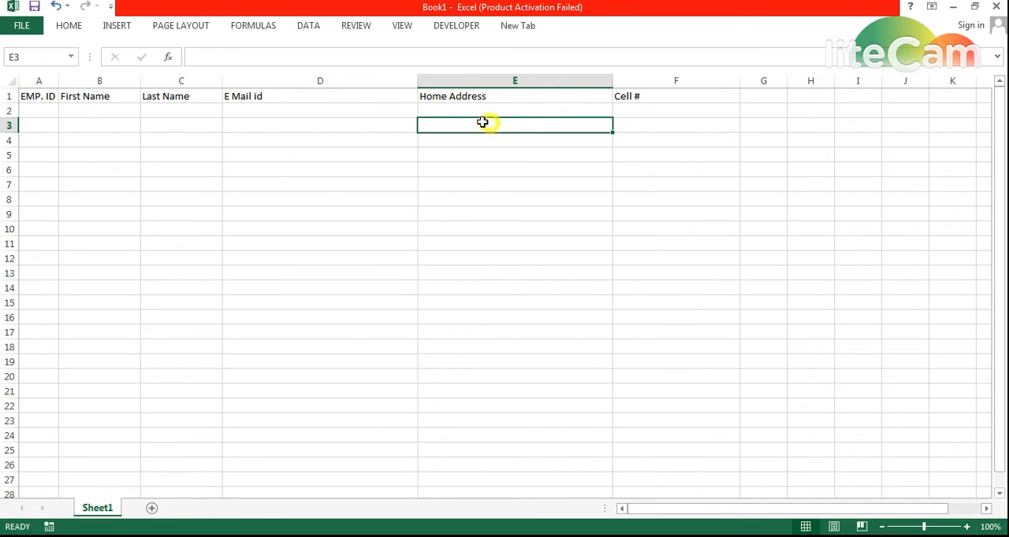
- Apply a medium-thick solid bottom border to the whole of row 2
left_click(13, 111)
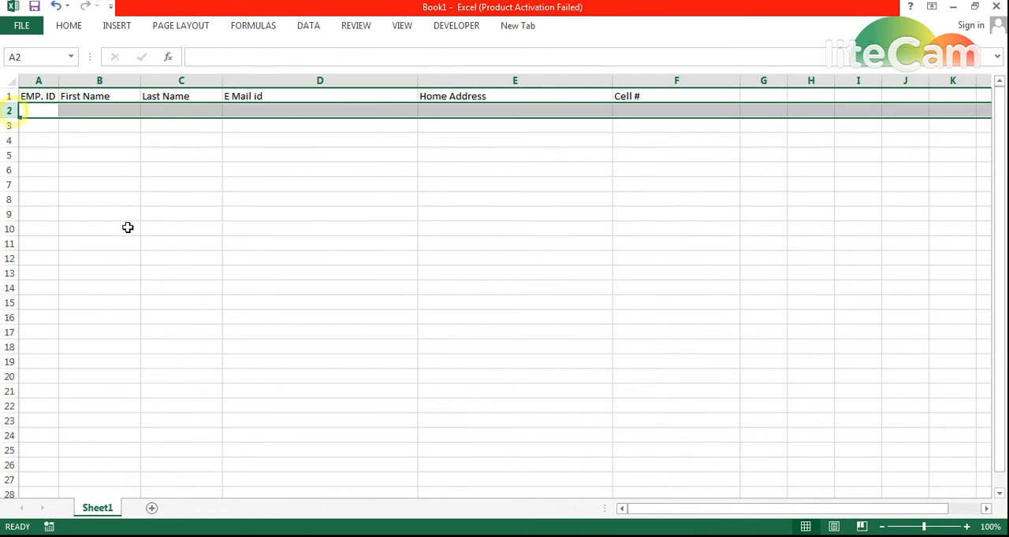
left_click(240, 182)
left_click(12, 111)
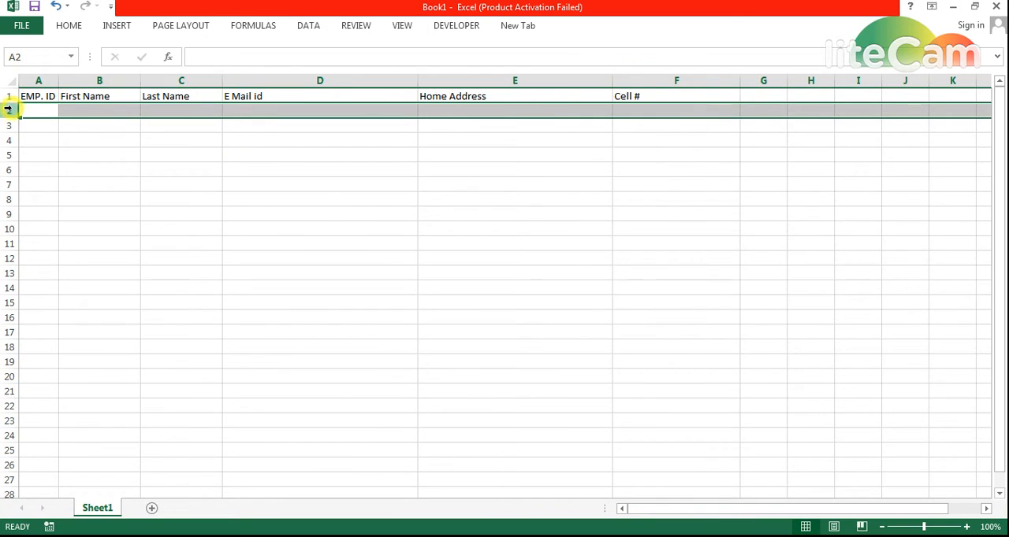
key("ctrl+1")
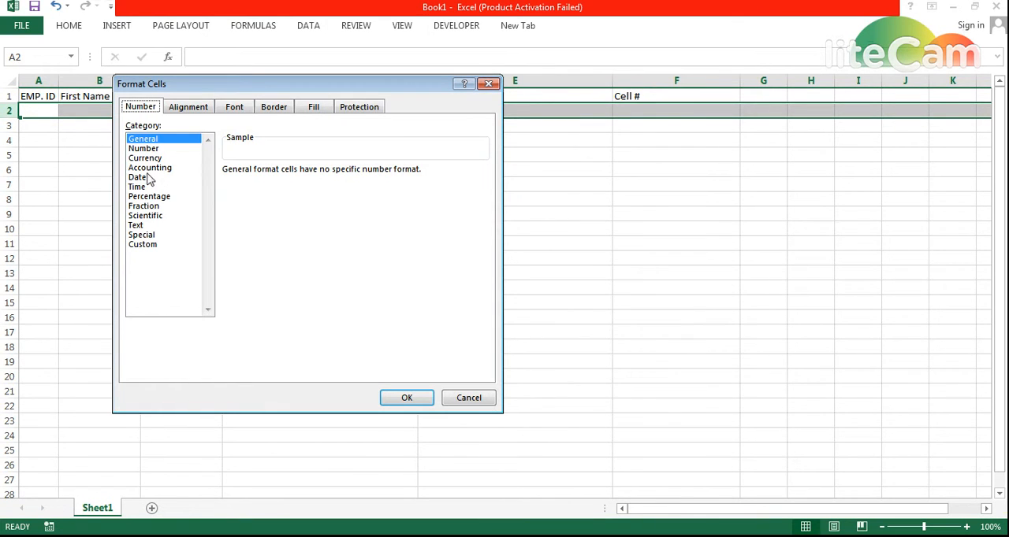
left_click(285, 114)
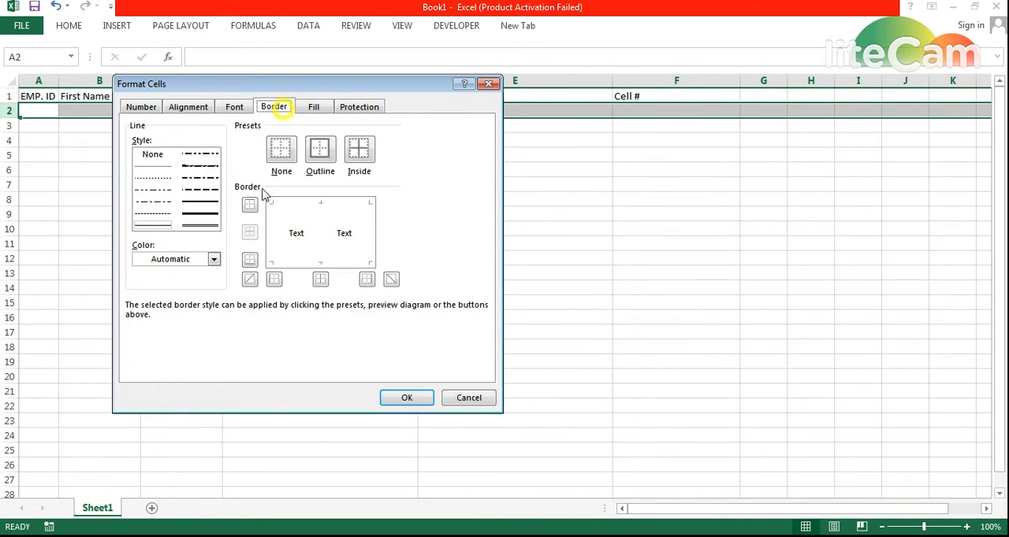
left_click(200, 202)
left_click(335, 262)
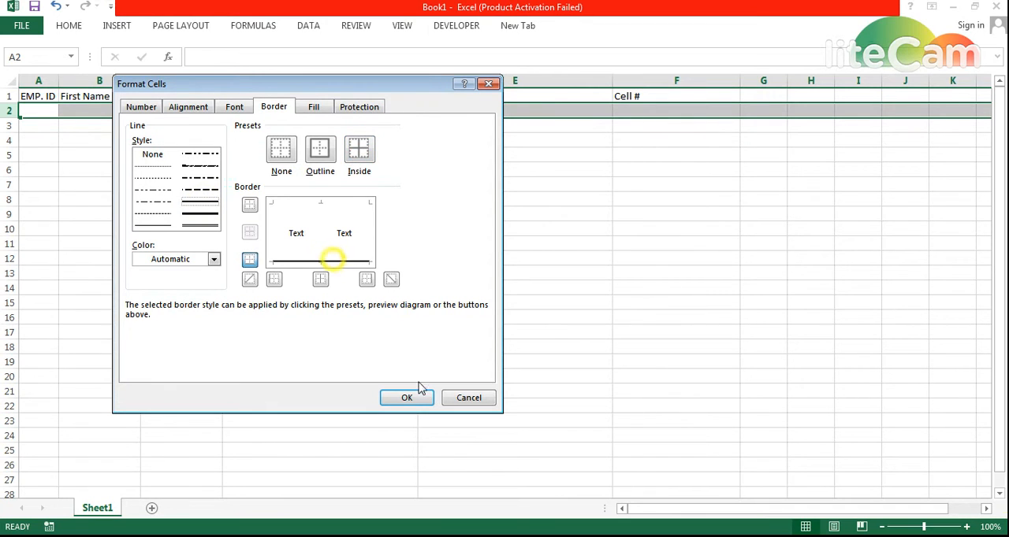
left_click(412, 397)
left_click_drag(44, 92, 644, 95)
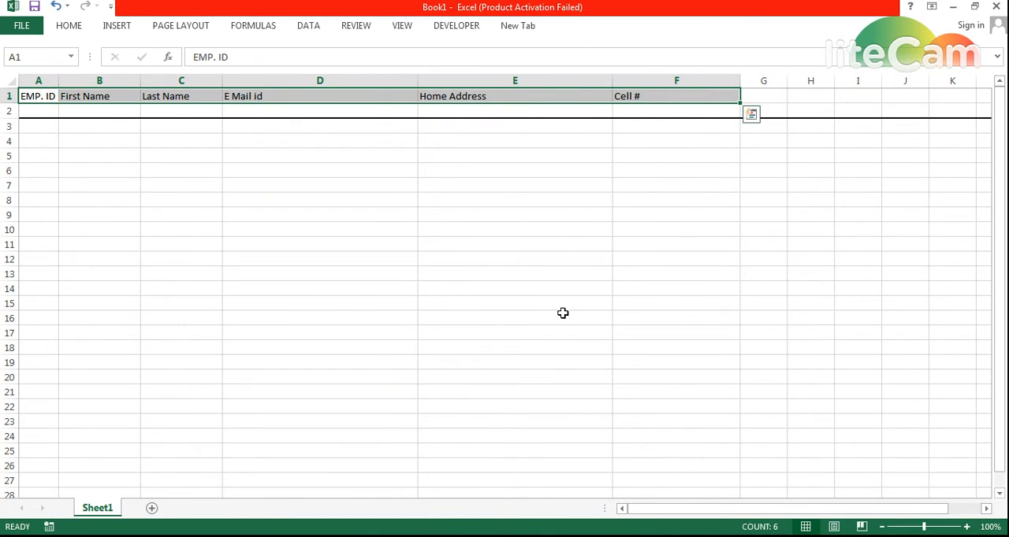
key("ctrl+c")
left_click(47, 155)
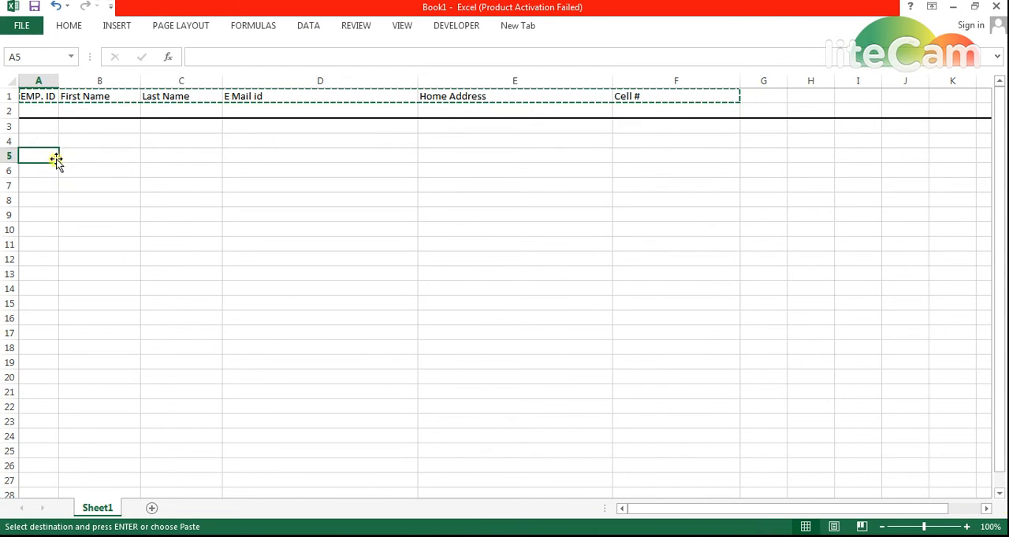
- Remove the bottom border from the whole of row 2
left_click_drag(8, 110, 8, 111)
key("ctrl+1")
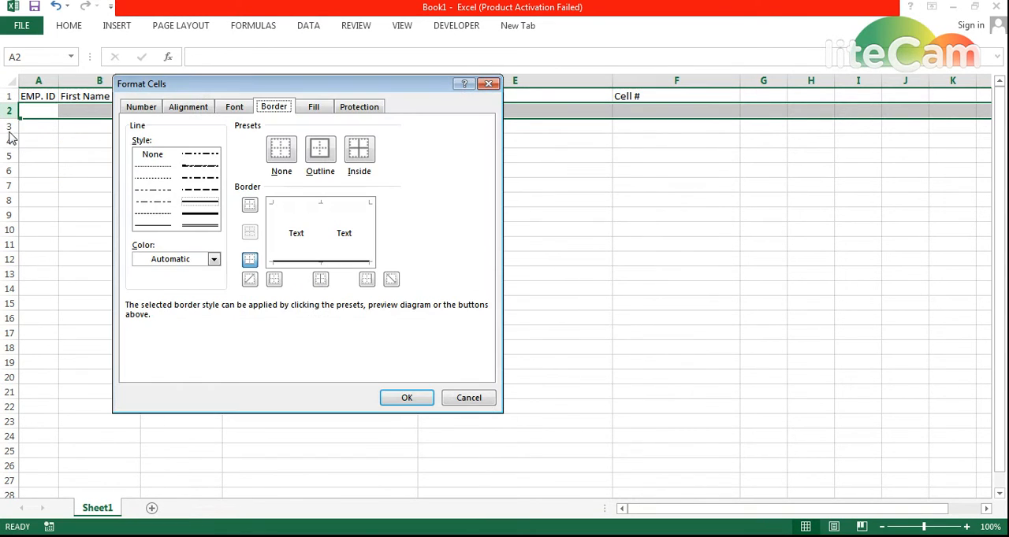
left_click(316, 262)
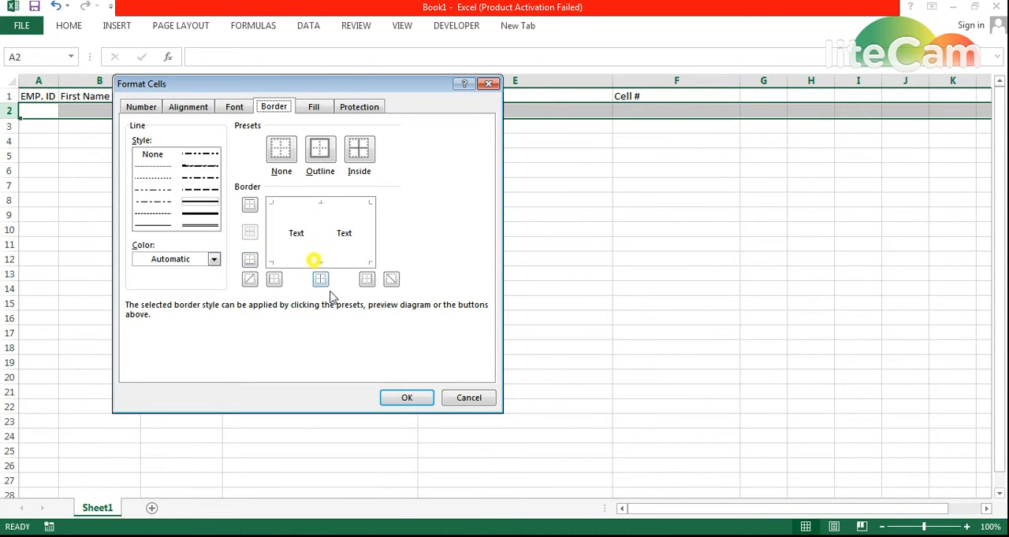
left_click(398, 397)
left_click(104, 214)
- Apply a medium-thick solid bottom border to the header cells A1:F1
left_click_drag(40, 96, 628, 89)
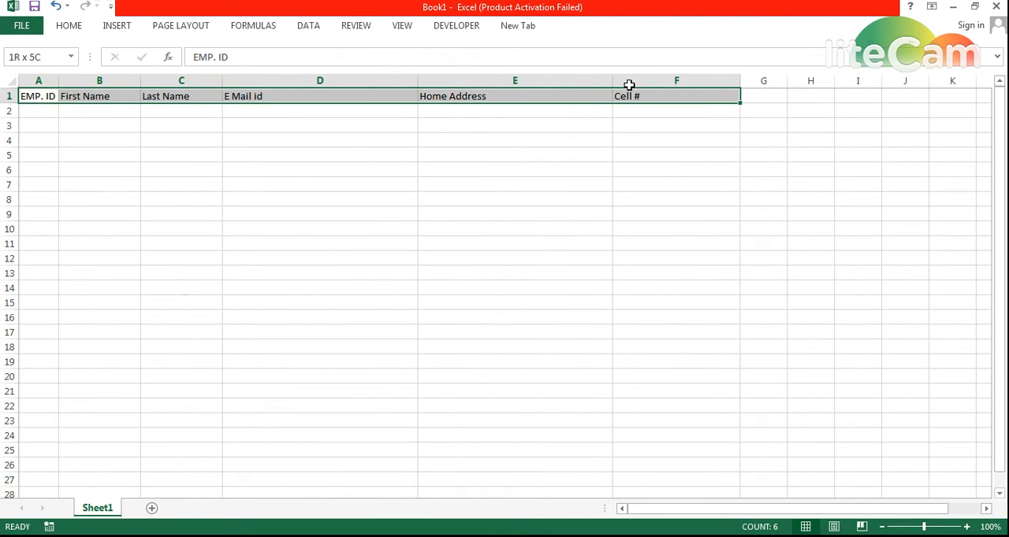
key("ctrl+1")
left_click(314, 262)
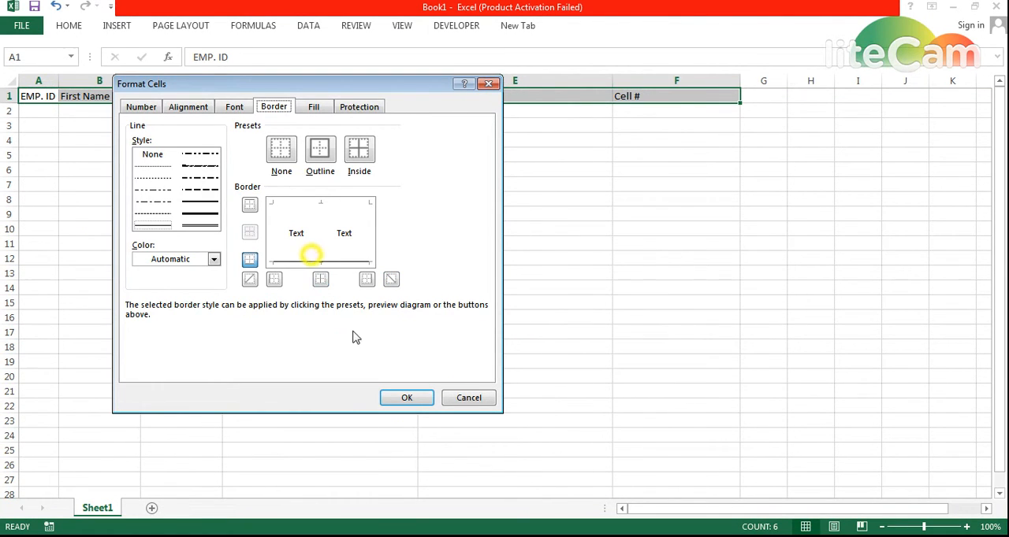
left_click(193, 207)
left_click(315, 262)
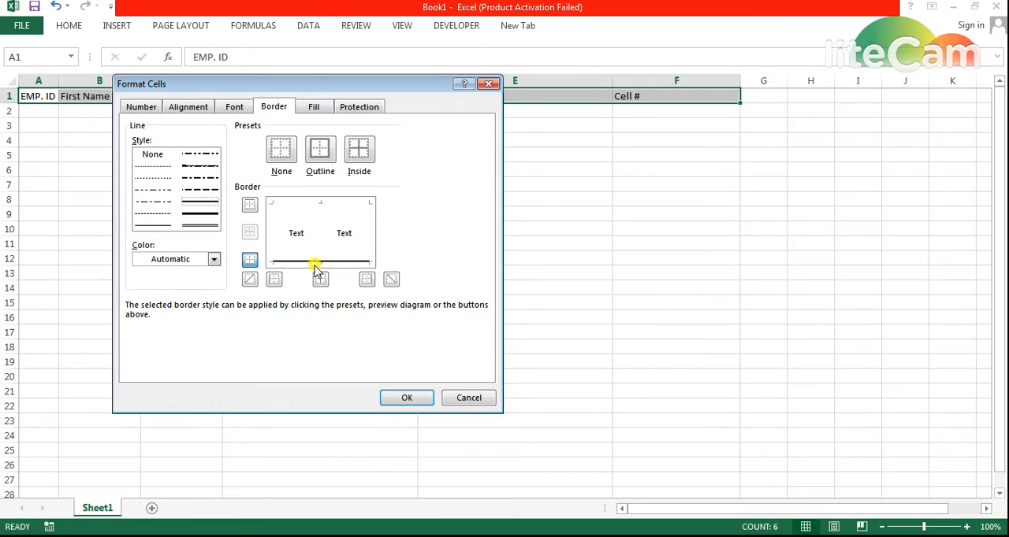
left_click(406, 398)
left_click(229, 246)
- Select the header cells A1:F1 and list all commands in the ribbon customization options
left_click(36, 94)
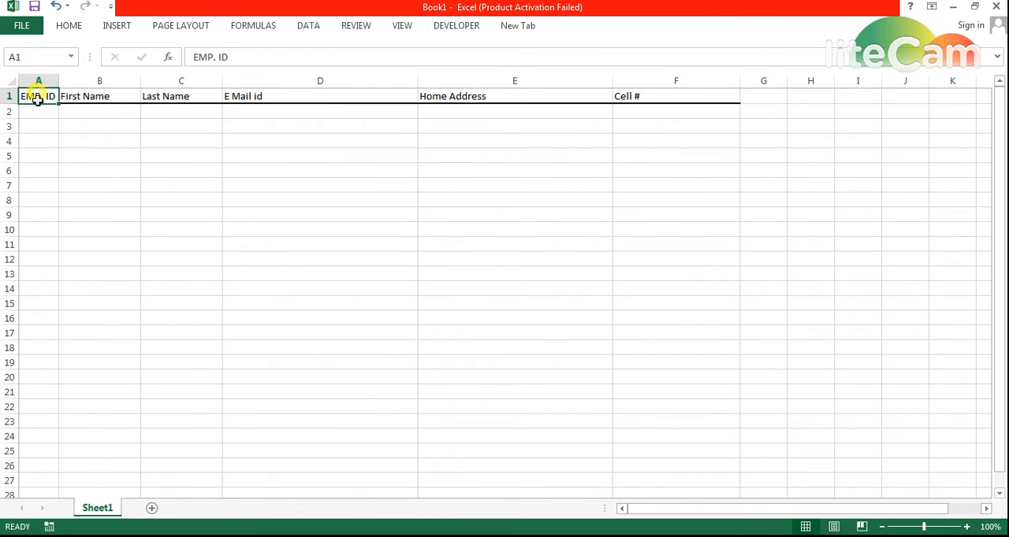
key("ctrl+shift+Right")
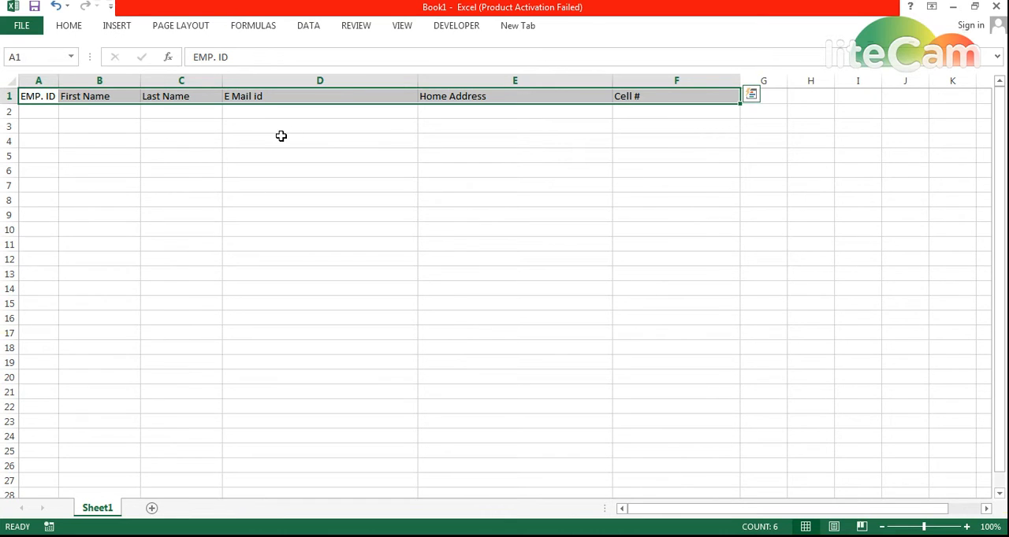
left_click(24, 26)
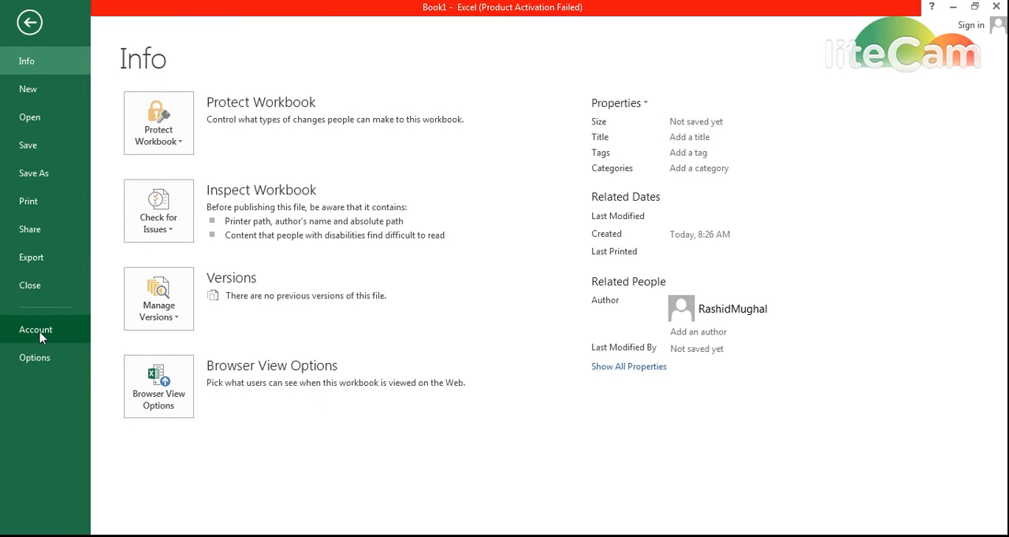
left_click(36, 359)
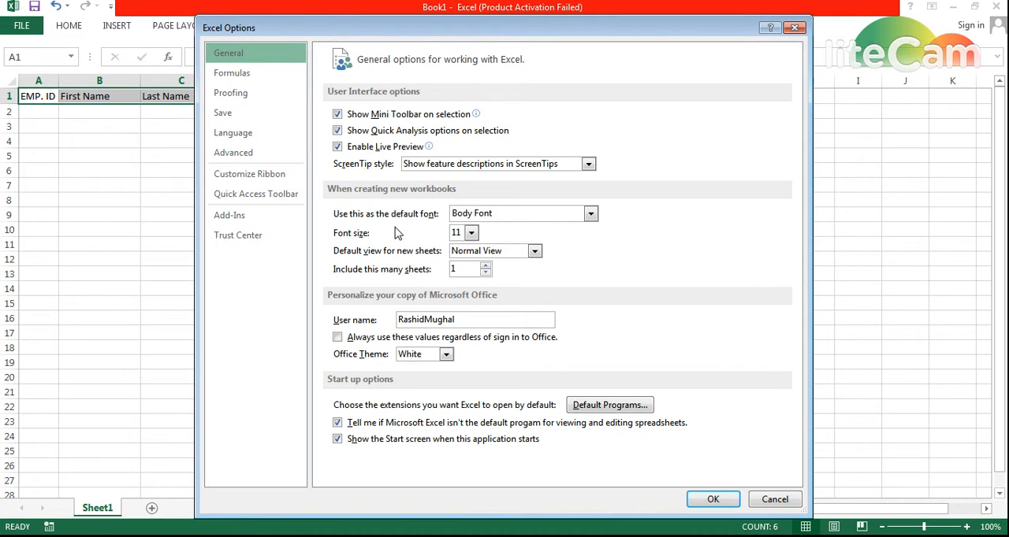
left_click(234, 177)
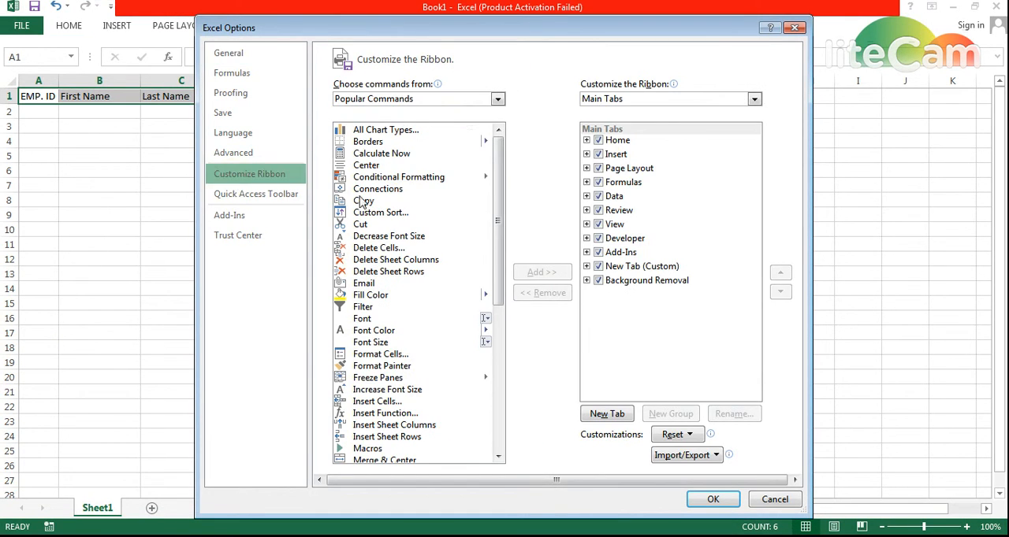
left_click(497, 99)
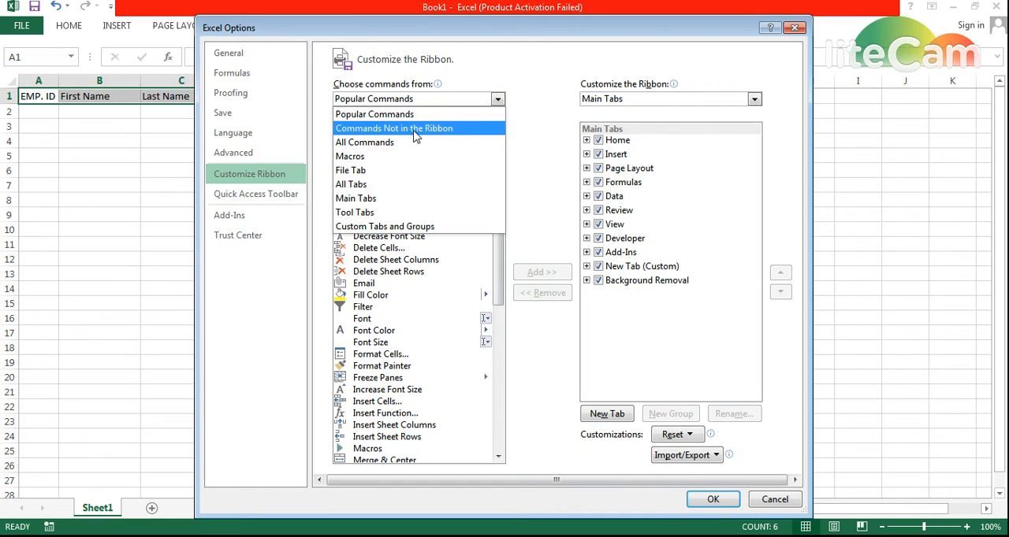
left_click(377, 143)
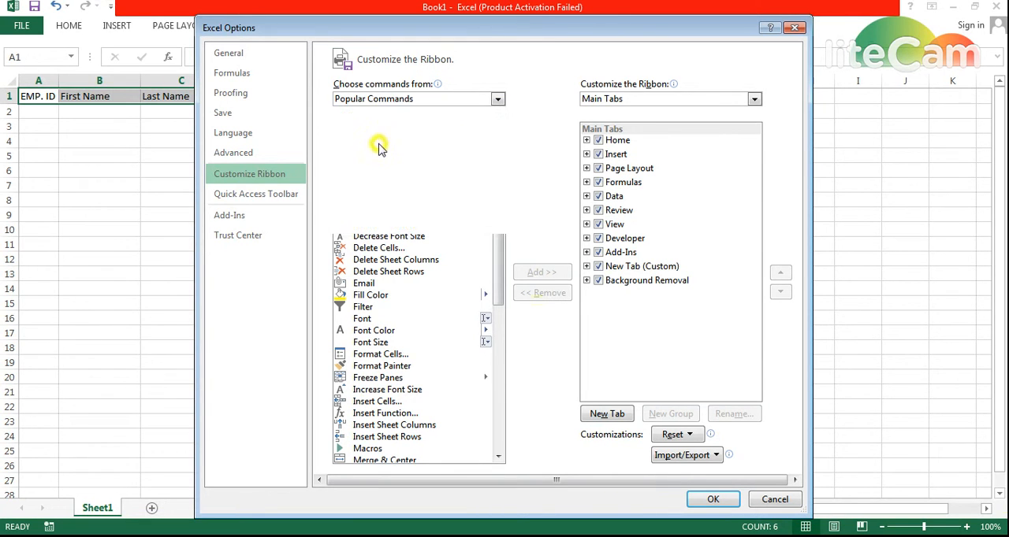
- Find and select the Form... command in the list of all commands
left_click(398, 259)
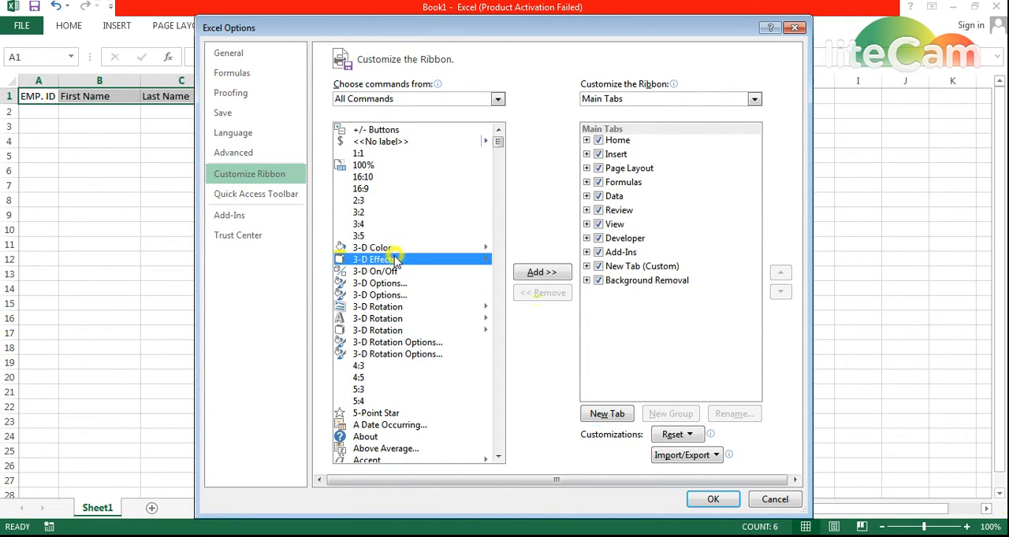
key("f")
key("Down")
key("Down")
key("Down")
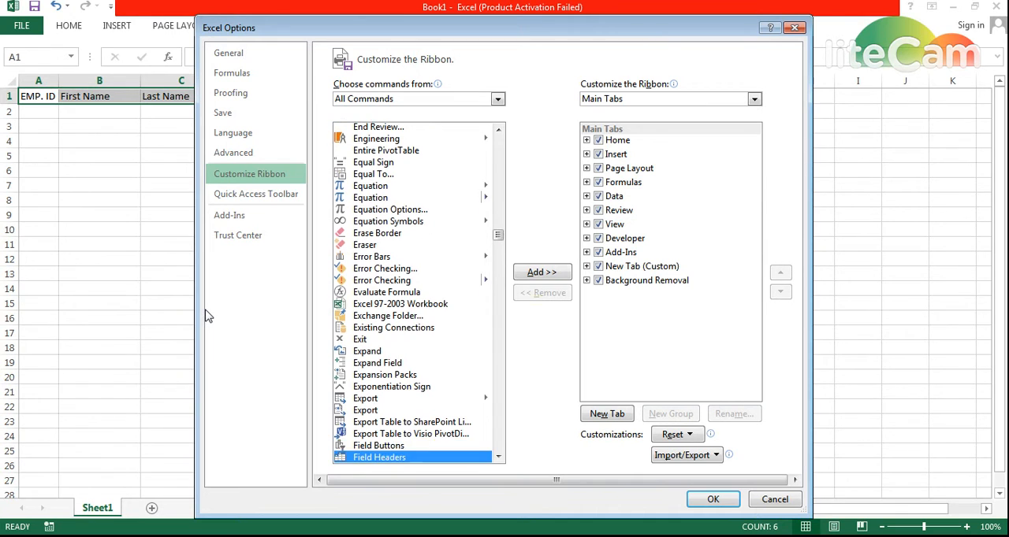
key("Down")
key("Down")
key("Down")
key("Down")
key("Down")
key("Down")
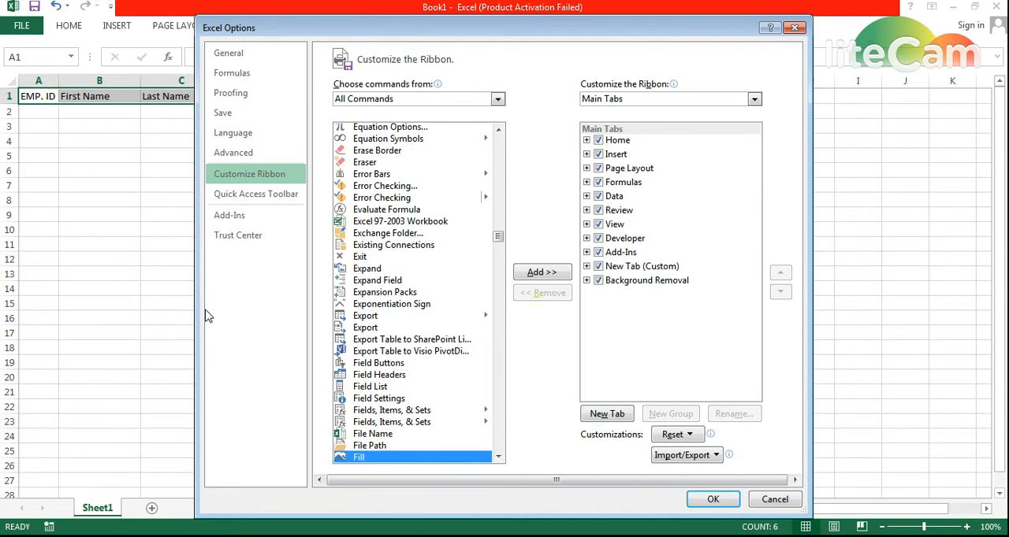
key("Down")
key("Down")
key("Down")
key("Down")
key("Down")
key("Down")
key("Down")
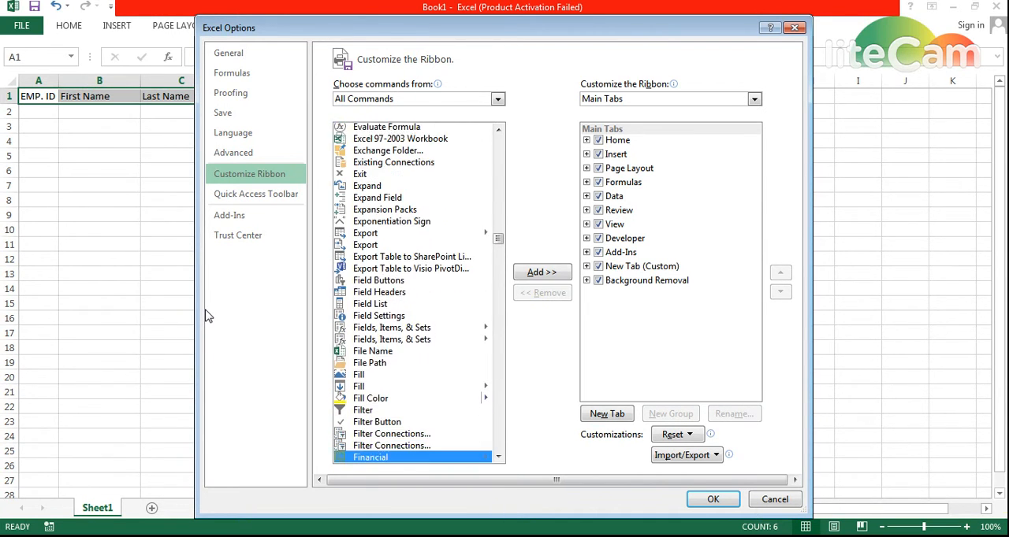
key("Down")
key("Down")
key("Down")
key("Down")
key("Down")
key("Down")
key("Down")
key("Down")
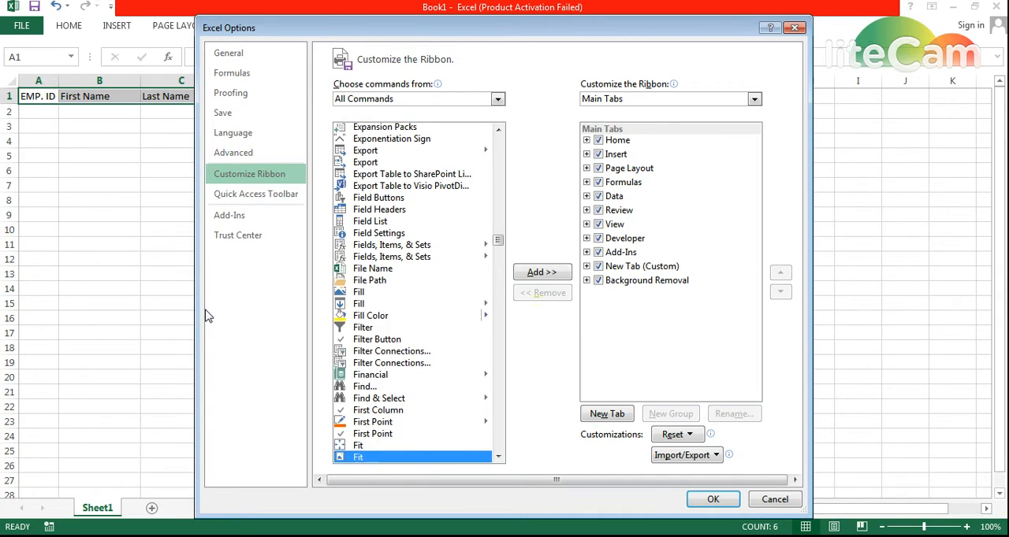
key("Down")
key("Down")
key("Down")
key("Down")
key("Down")
key("Down")
key("Down")
key("Down")
key("Down")
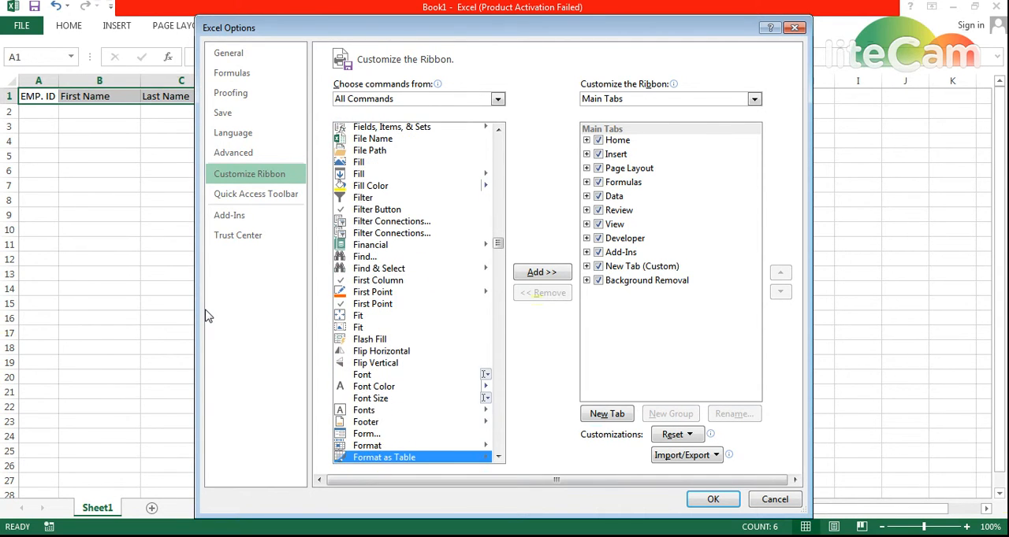
key("Up")
key("Up")
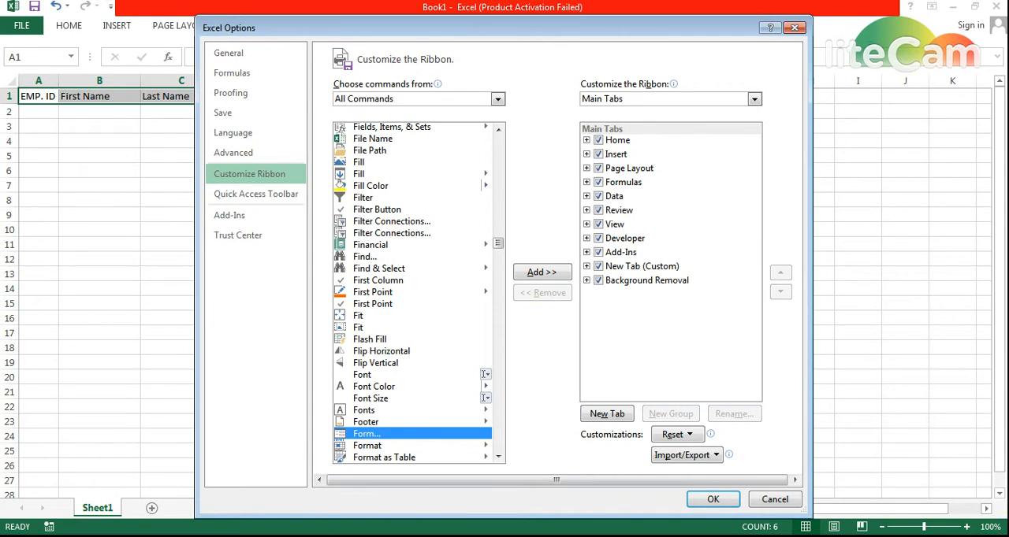
- Switch to Notepad and add the note "here you will search from F Key and then go to form okkkk but before that"
key("alt+Tab")
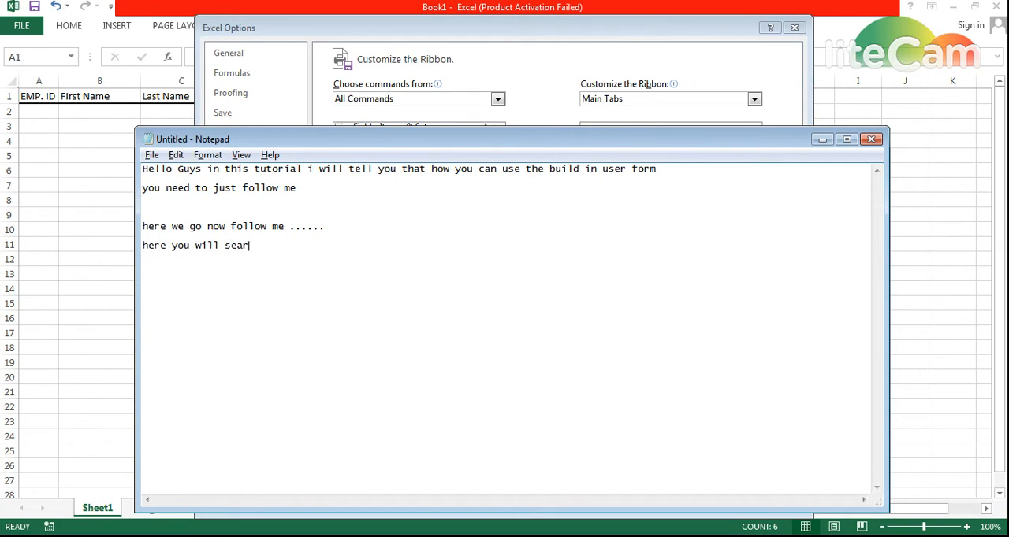
type("from F Key and then go to form okkkk but be")
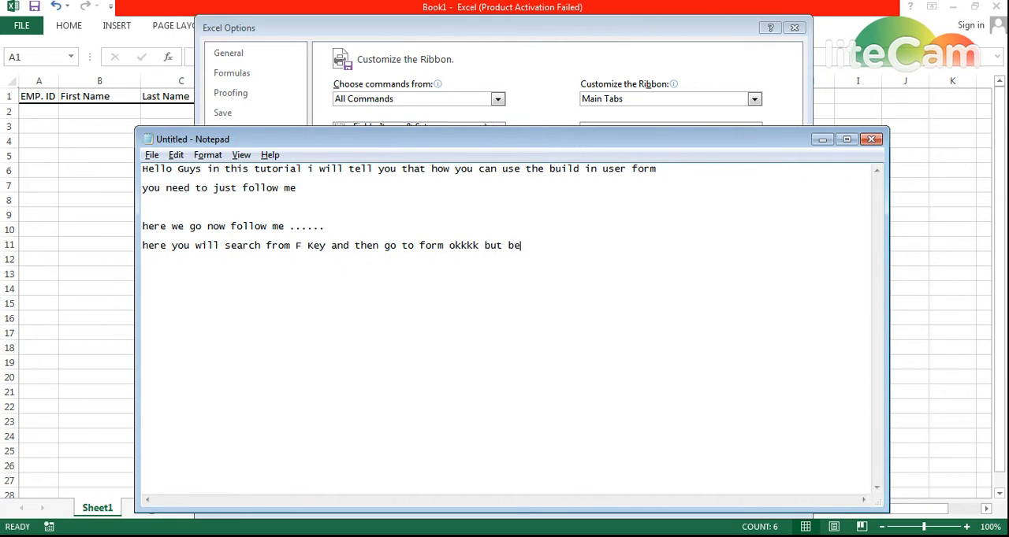
type("gore")
key("BackSpace")
key("BackSpace")
type("fore that we haa")
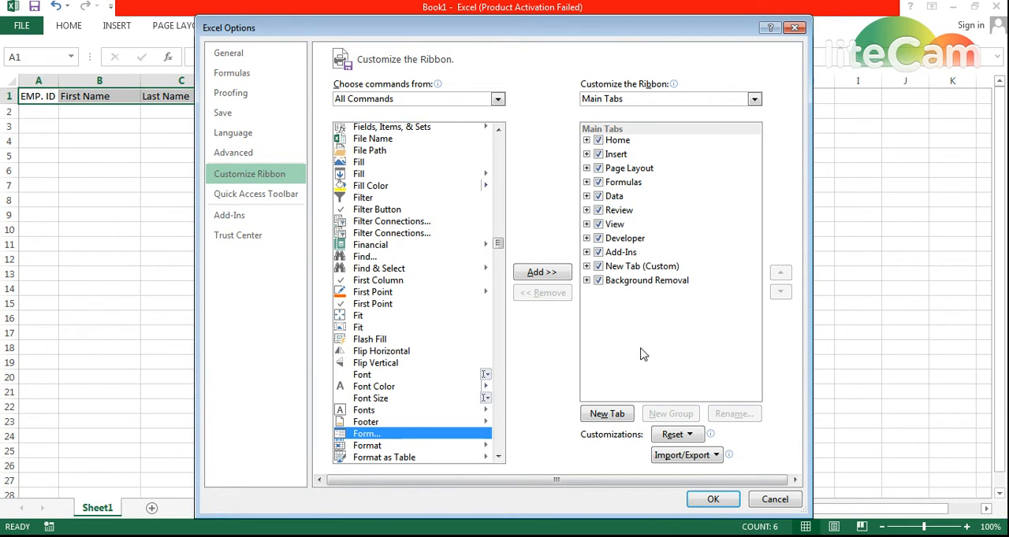
- Create a new custom ribbon tab, add the Form command to its new group and apply the ribbon changes
left_click(613, 419)
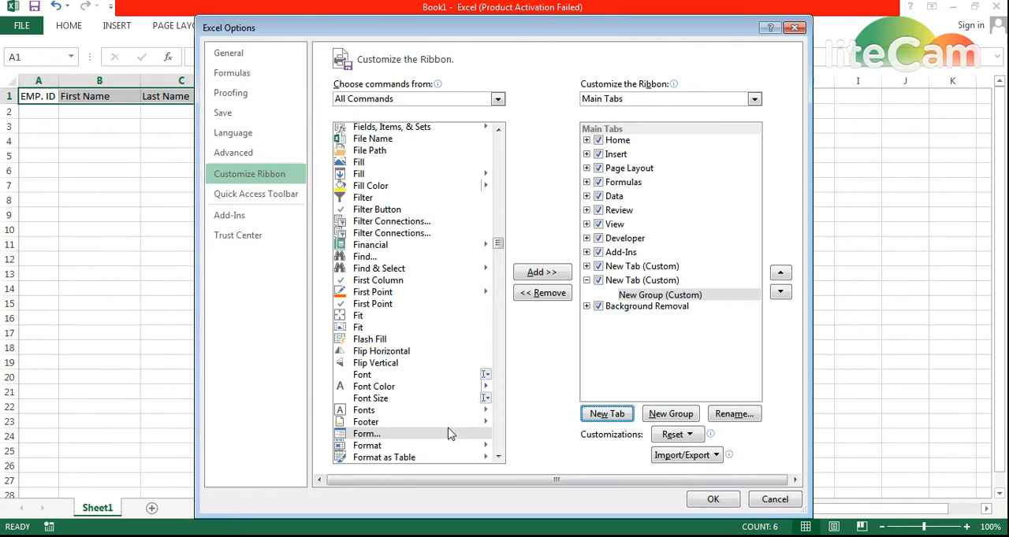
left_click(368, 435)
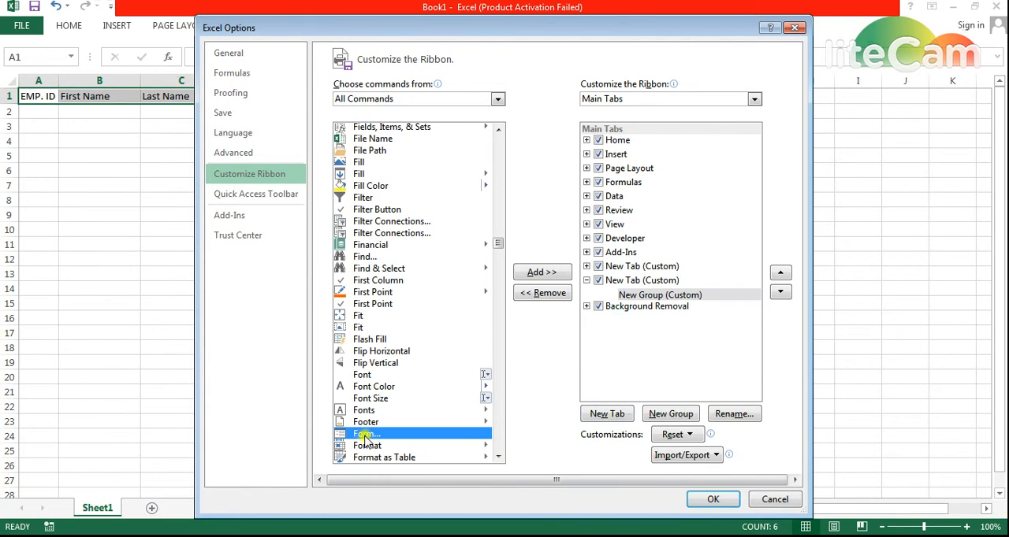
left_click(542, 272)
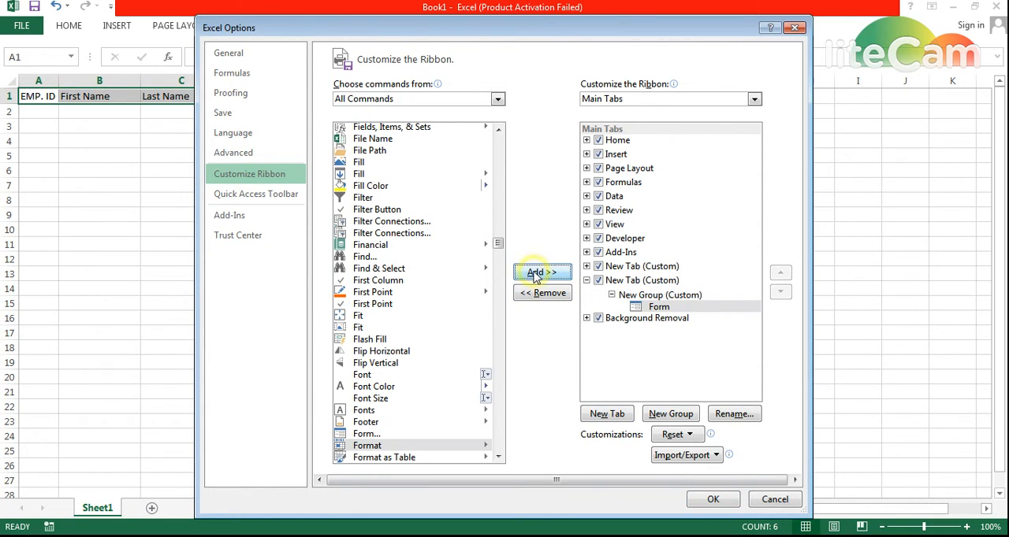
left_click(713, 502)
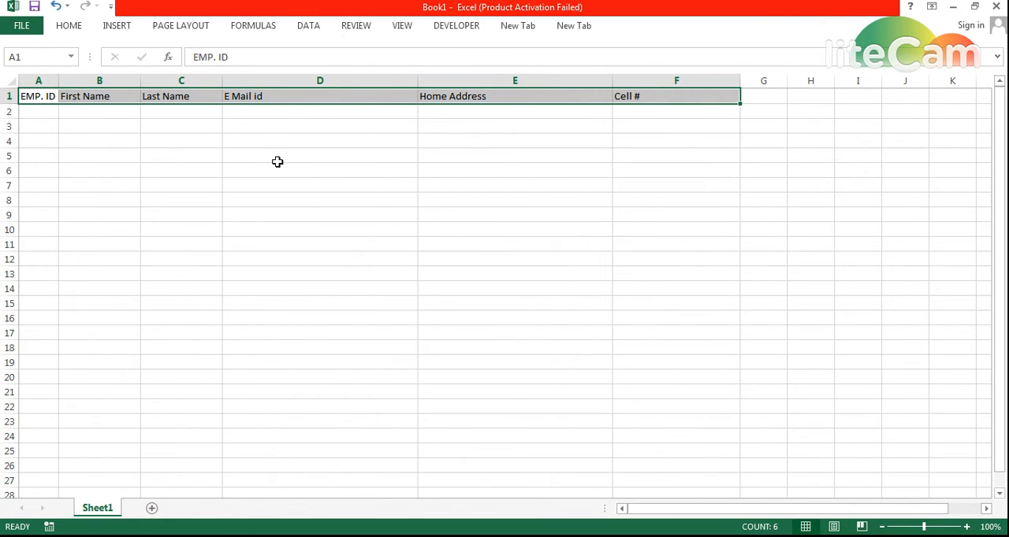
- Select cell A1 and keep the ribbon expanded on the custom tab that holds the Form command
left_click(42, 97)
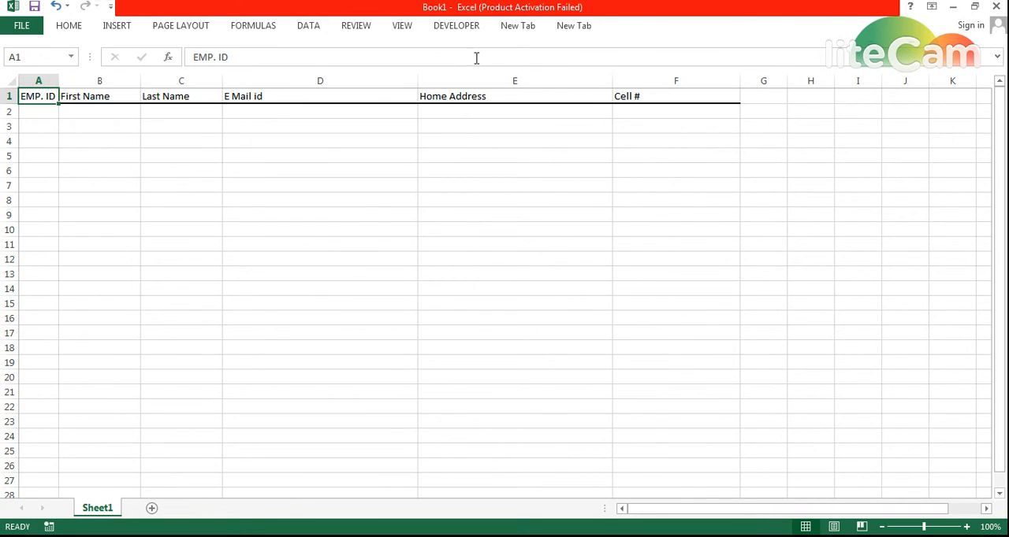
left_click(512, 26)
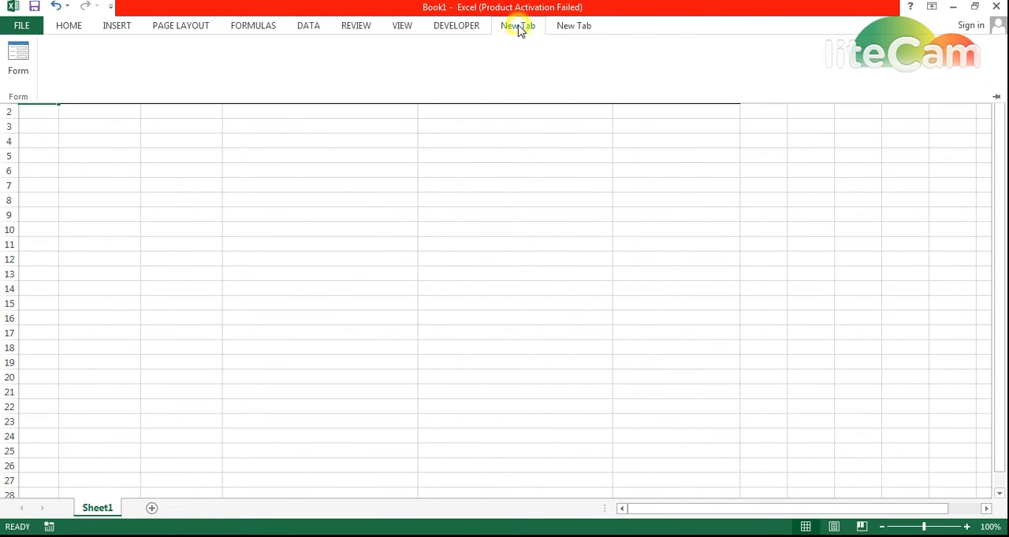
left_click(567, 27)
left_click(526, 27)
left_click(173, 155)
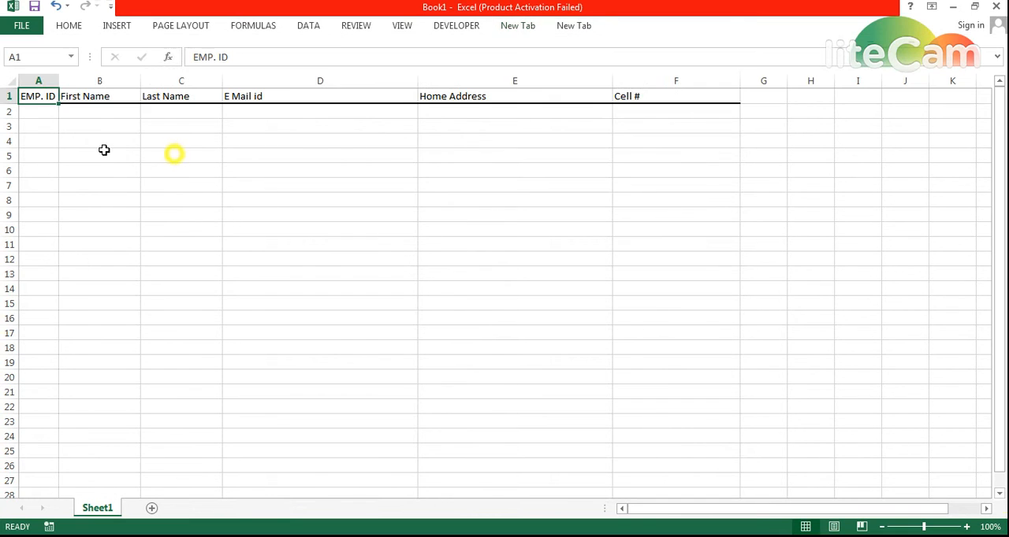
left_click(517, 28)
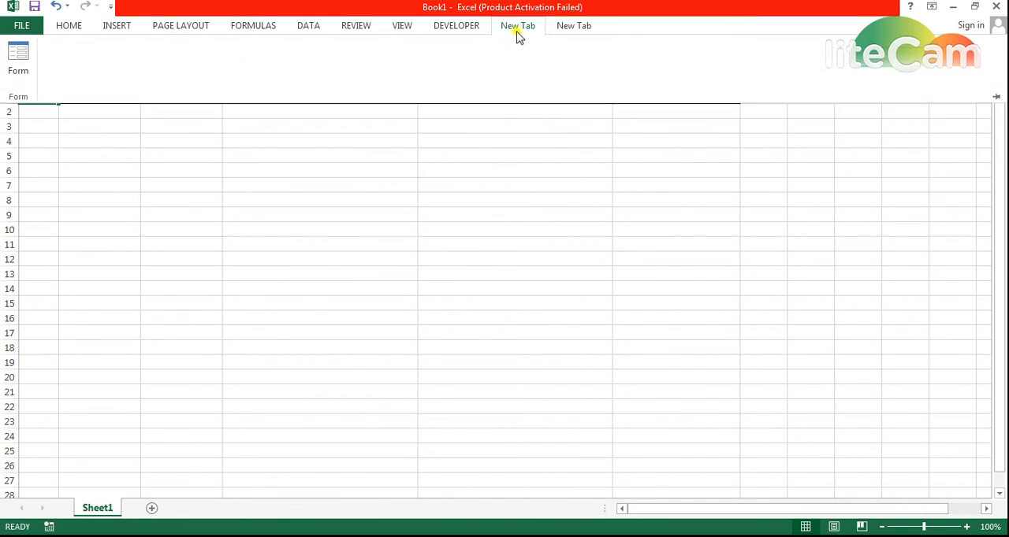
double_click(517, 28)
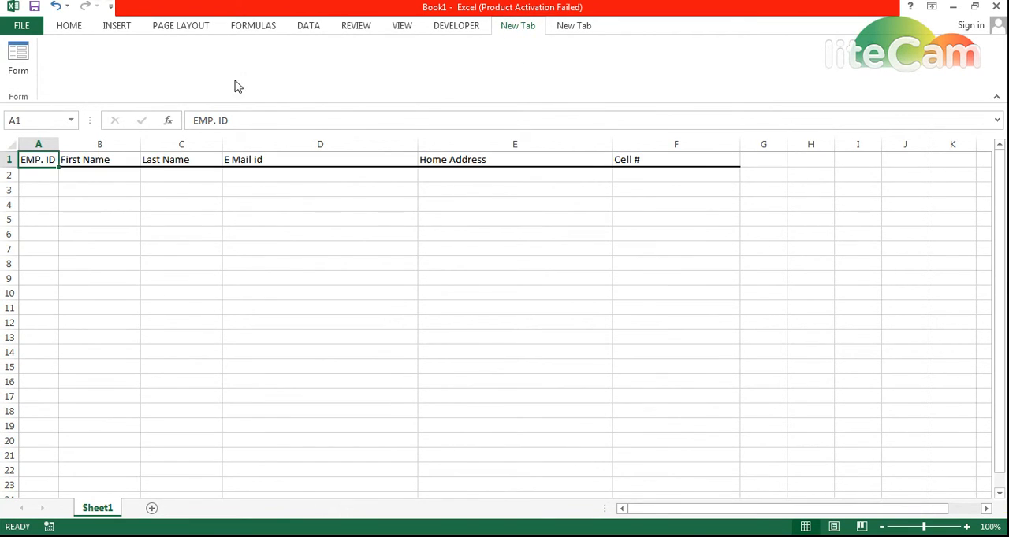
- Open the data form for the employee table and move it below the header row
left_click(18, 57)
left_click(463, 329)
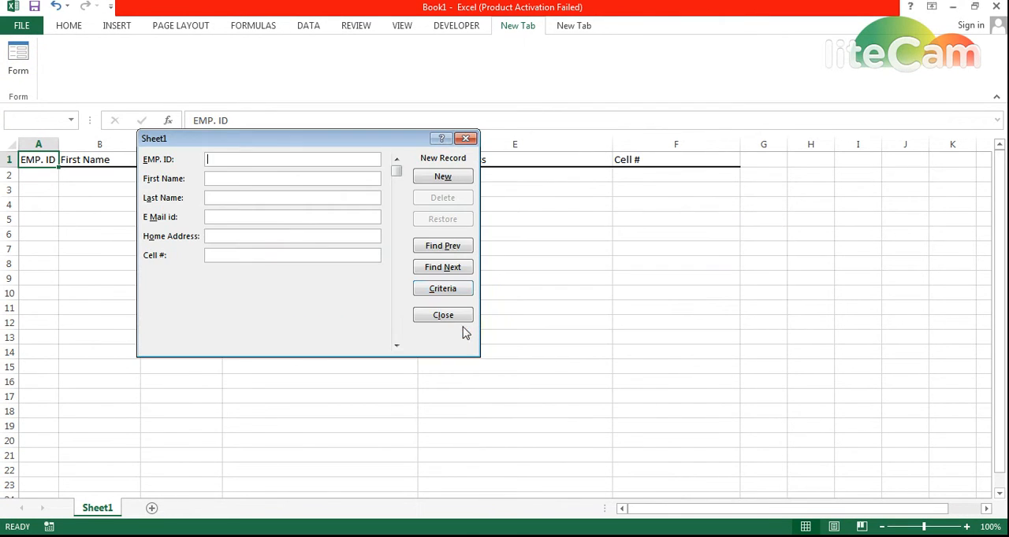
left_click_drag(270, 136, 506, 185)
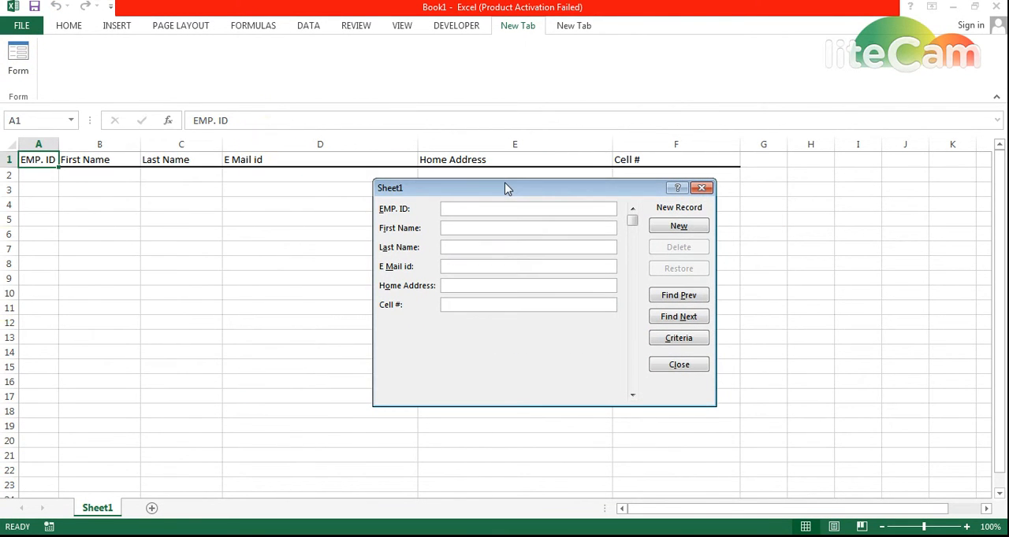
- Add a record with EMP. ID 1, fill in the employee's first name, last name, e-mail, home address and cell number, and close the form
type("1")
key("Tab")
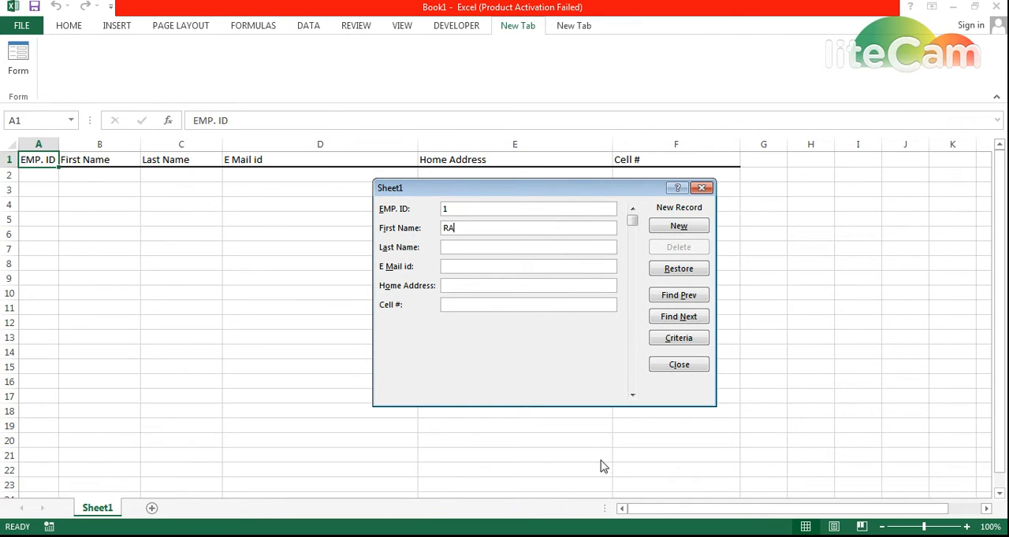
type("Rashid")
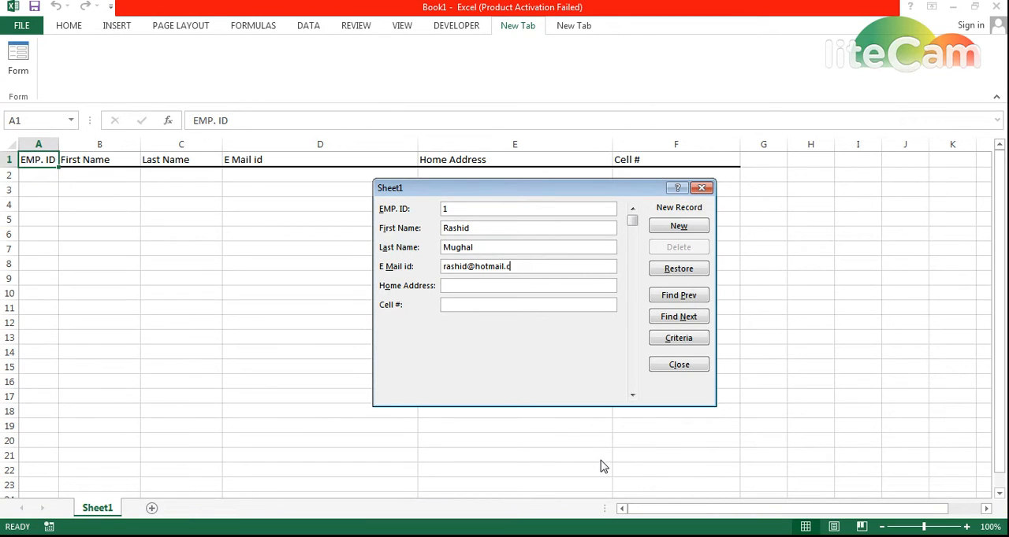
type("om")
type("laho")
key("BackSpace")
key("BackSpace")
left_click(678, 364)
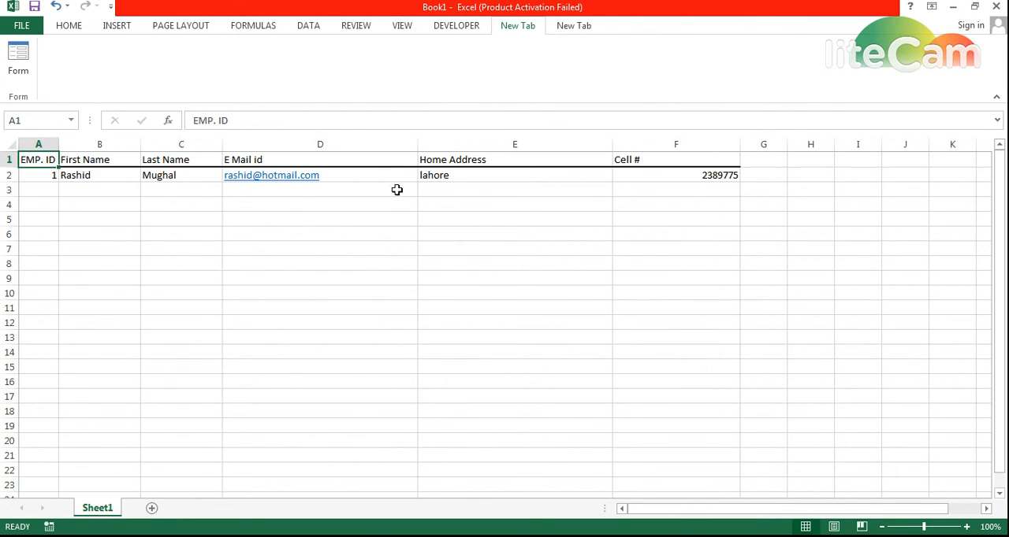
- Add a record with EMP. ID 2 through the data form, filling in the employee's first name, last name, e-mail, home address and cell number
left_click(19, 59)
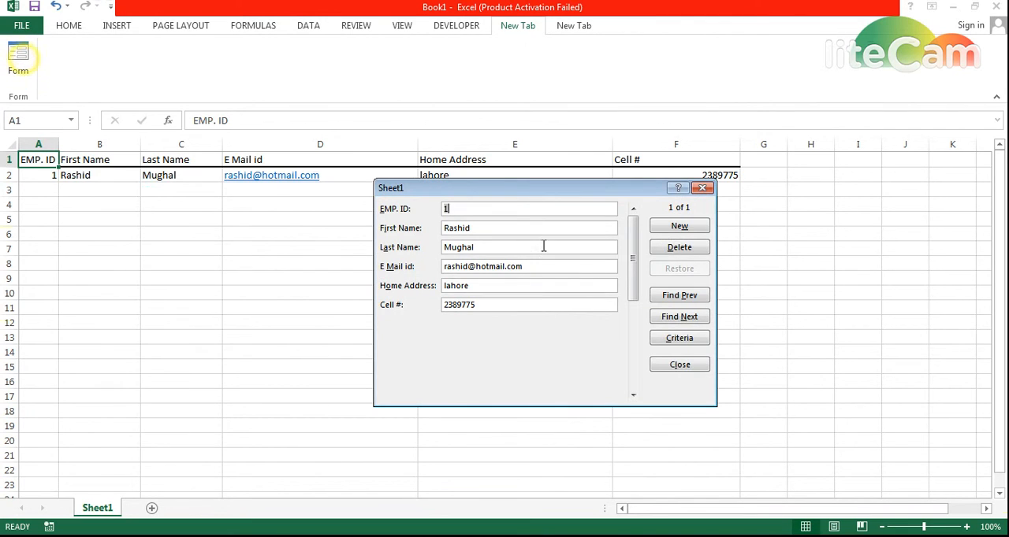
left_click(673, 229)
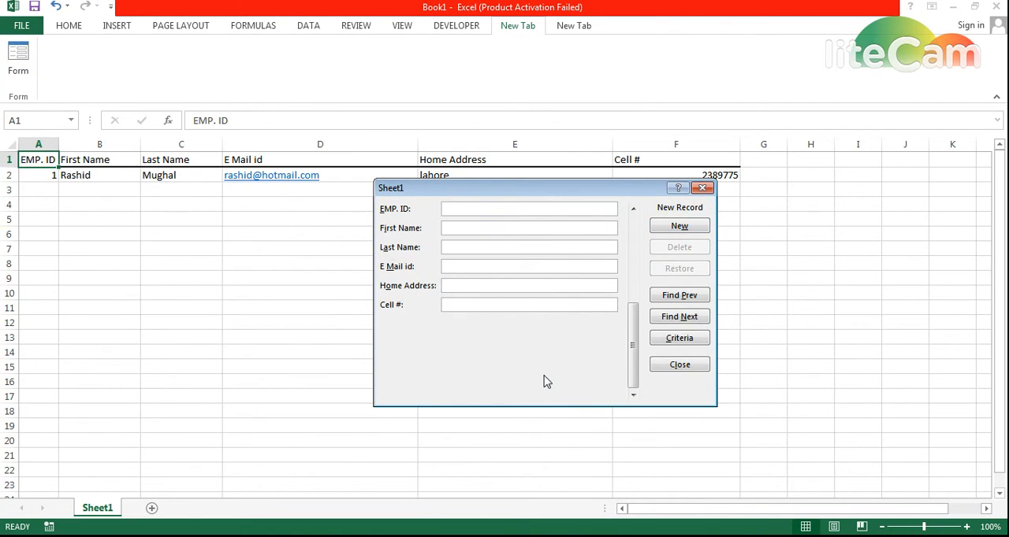
type("2")
key("Tab")
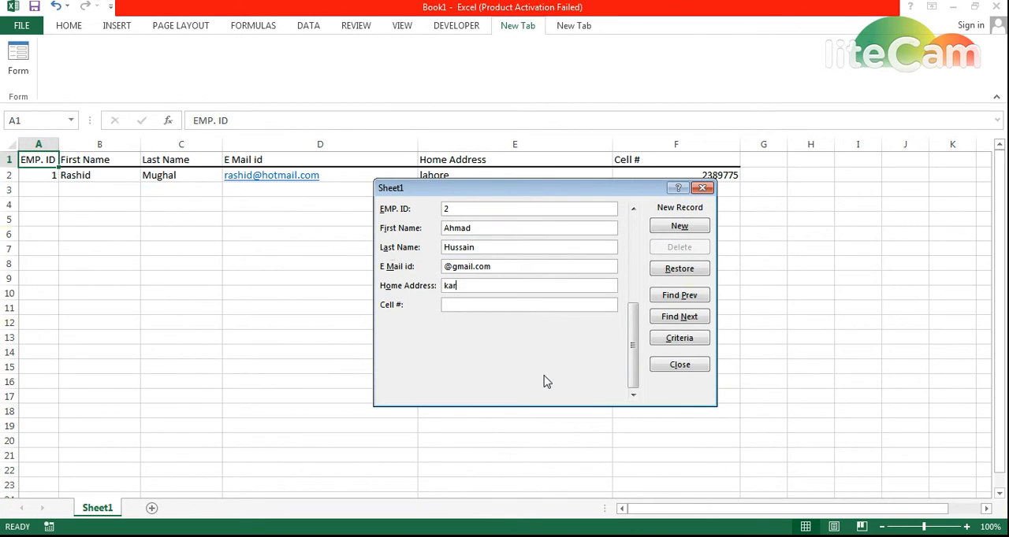
type("chi")
left_click(694, 369)
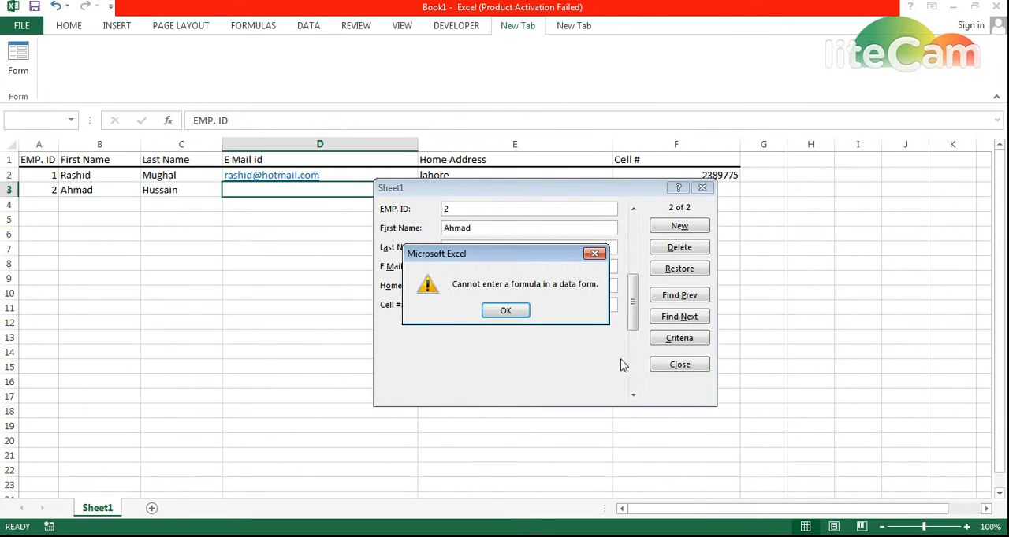
- Dismiss the formula error, complete the second employee's e-mail with text before the @ sign, and close the form
left_click(506, 313)
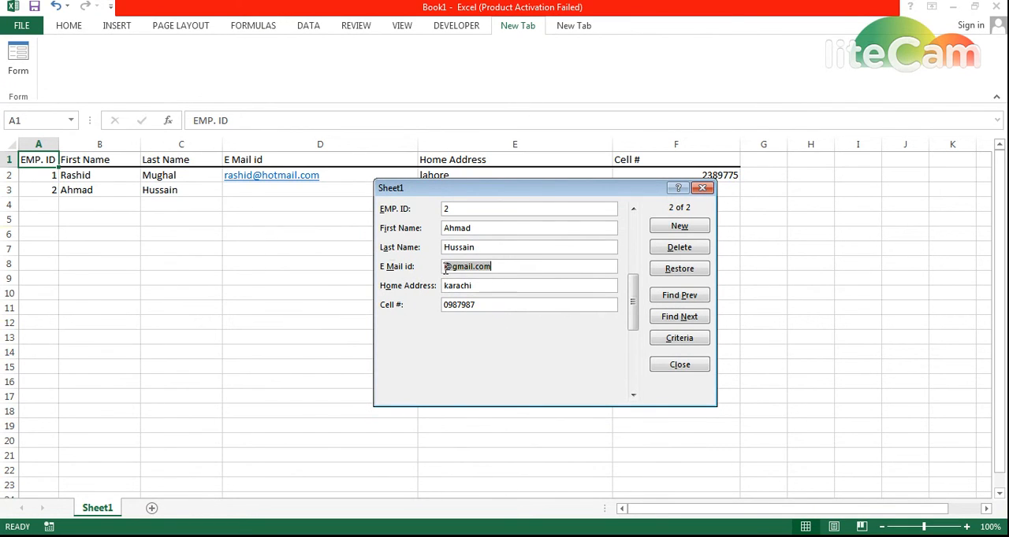
key("Home")
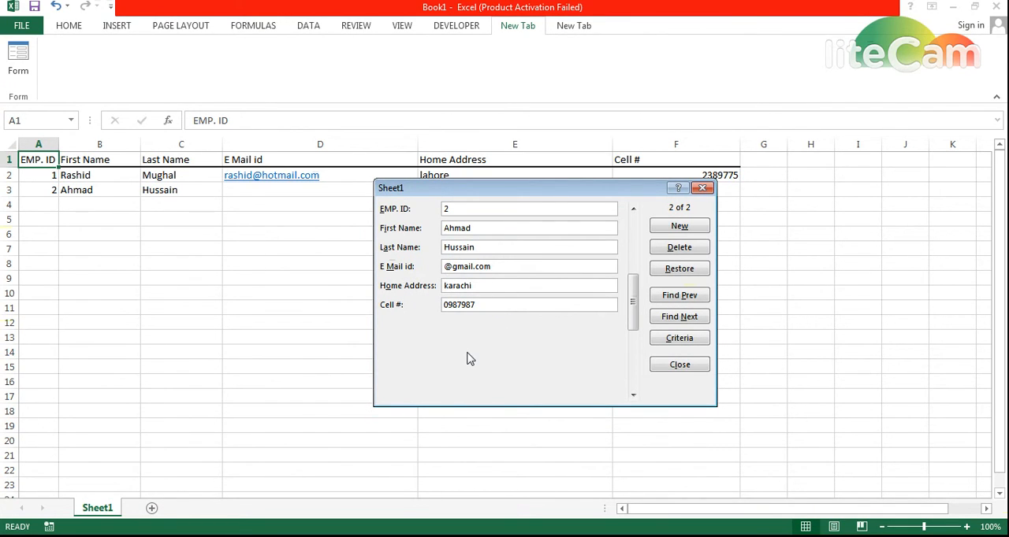
type("dfssf")
left_click(660, 362)
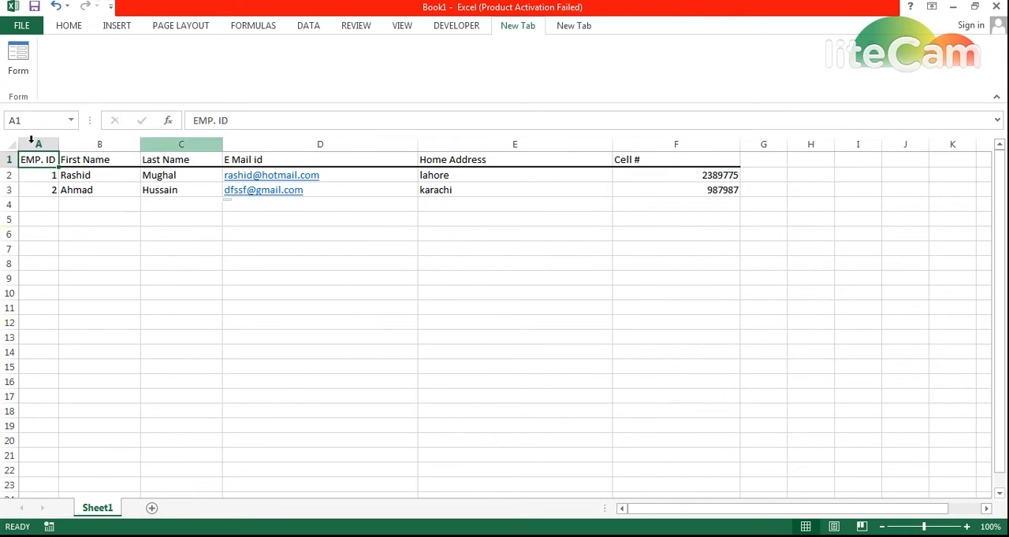
- Switch to Notepad, add the line "now we can also search that data by id" below the notes, and return to Excel
key("alt+Tab")
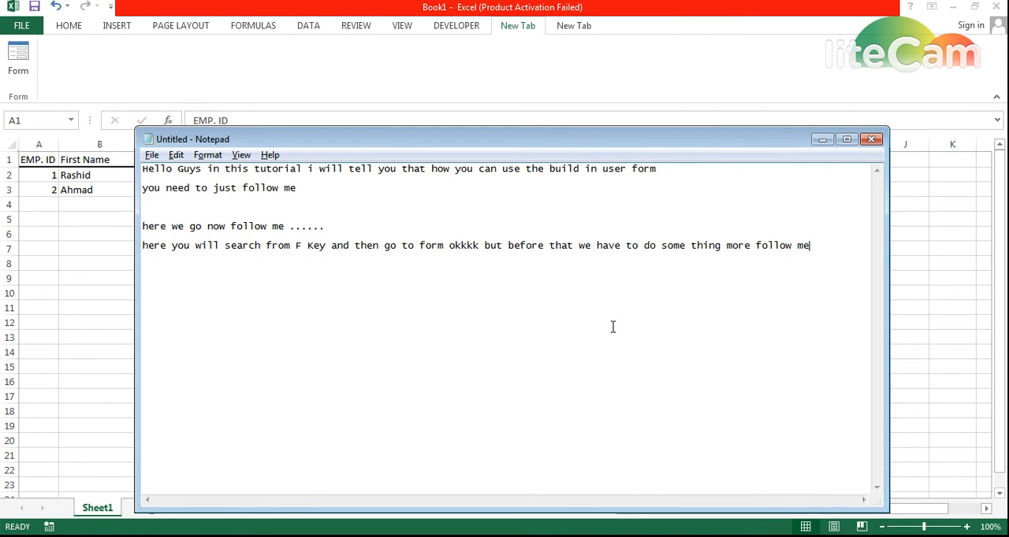
key("Return")
type("nw")
type("ow we can also search")
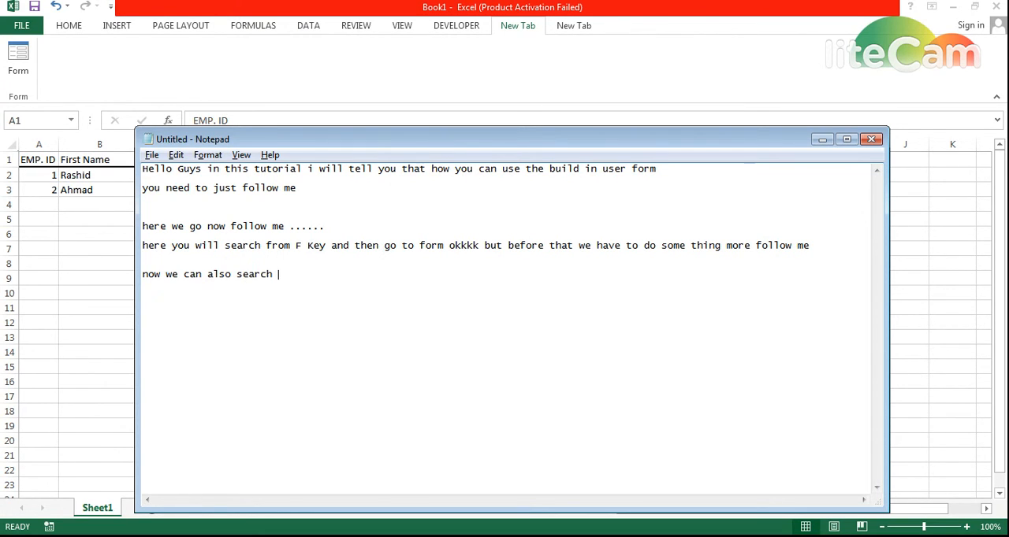
type(" that data by id")
key("alt+Tab")
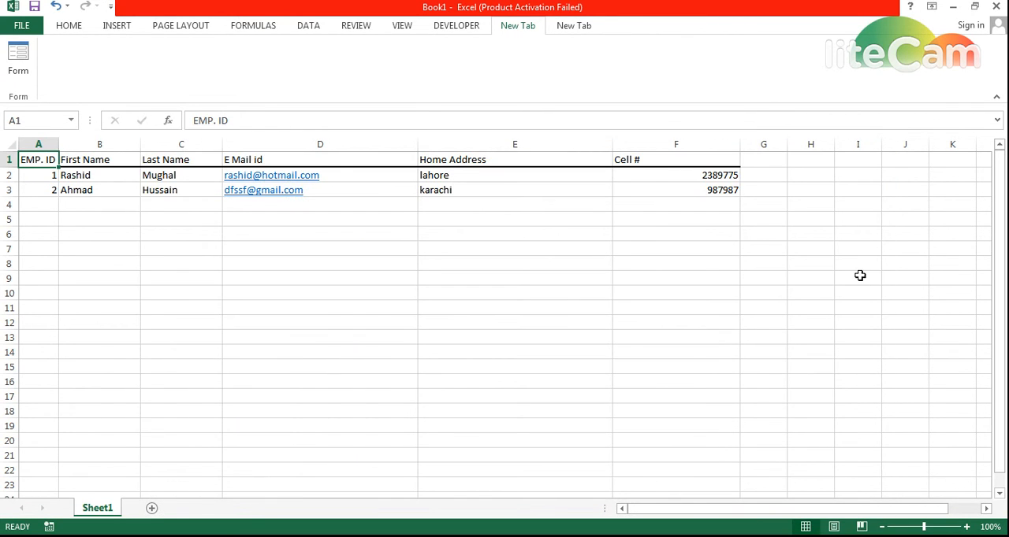
- Open the data form and step forward to the second employee record and back to the first
left_click(12, 62)
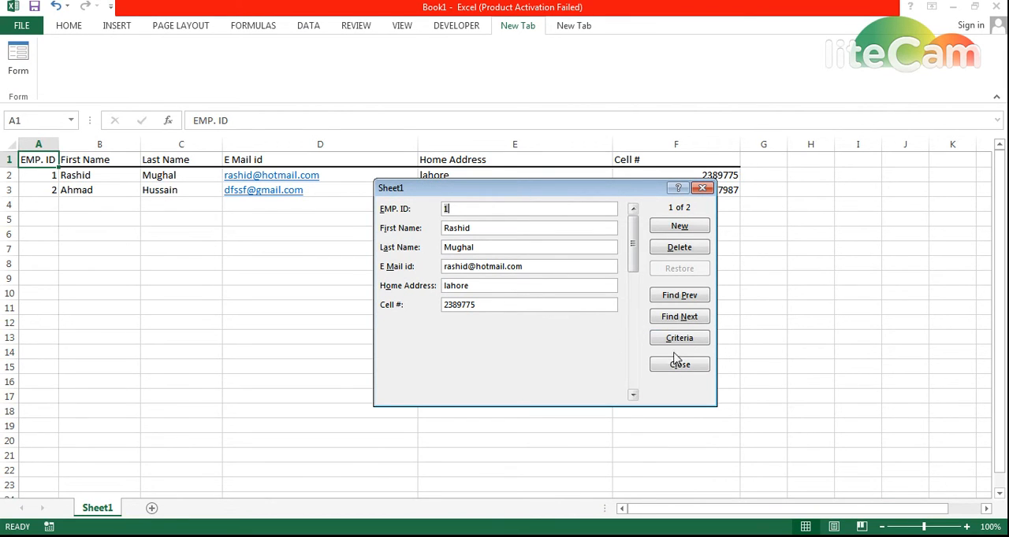
left_click(682, 316)
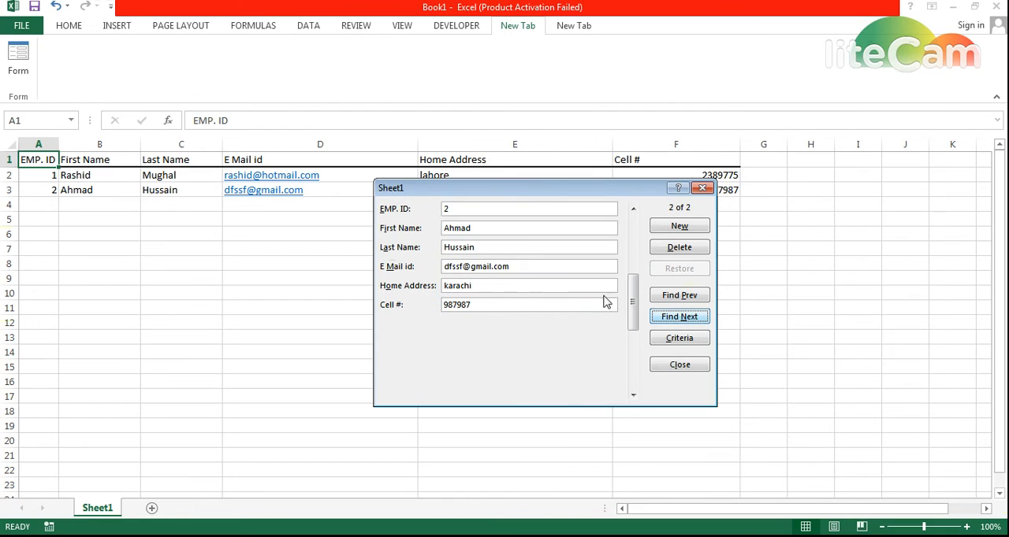
left_click(679, 296)
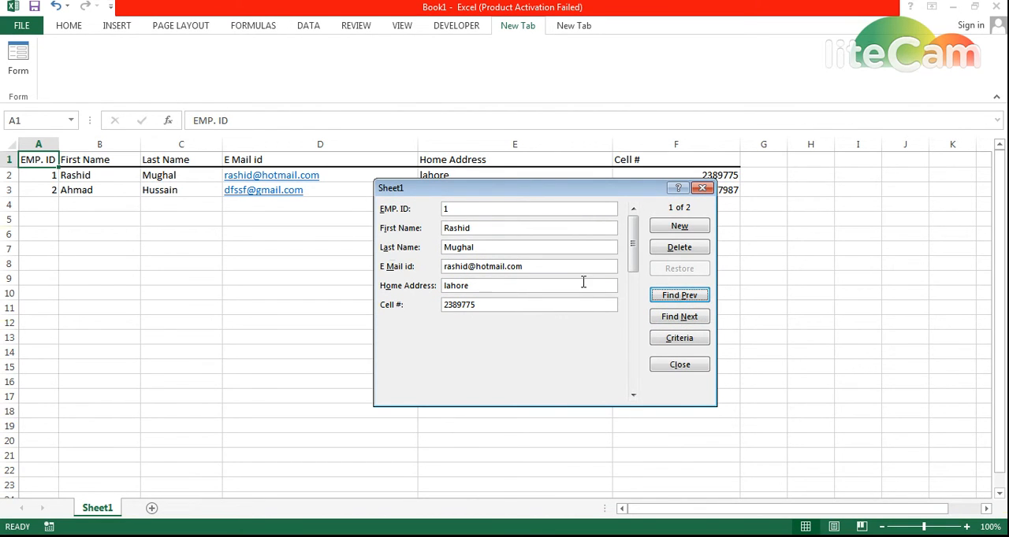
- Search the employee records using the criterion EMP. ID 1 and return to the record view
left_click(679, 338)
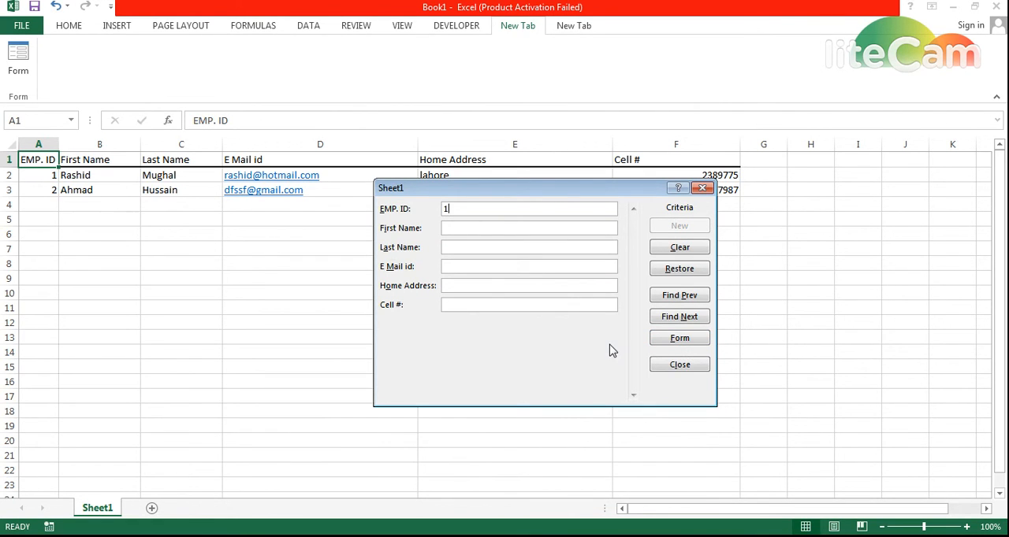
left_click(674, 275)
type("1")
left_click(677, 339)
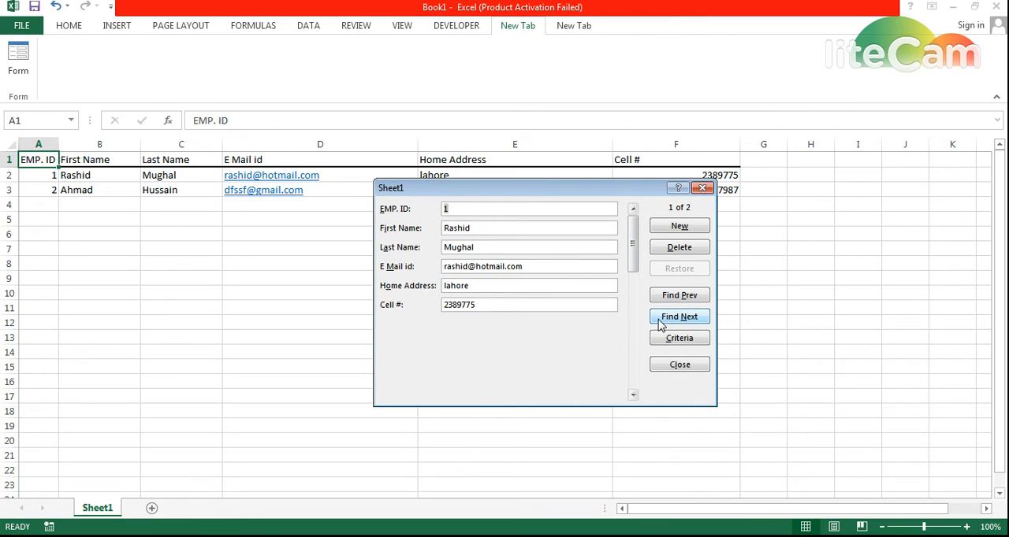
- Set the EMP. ID of the first employee record to 2 and close the data form
type("2")
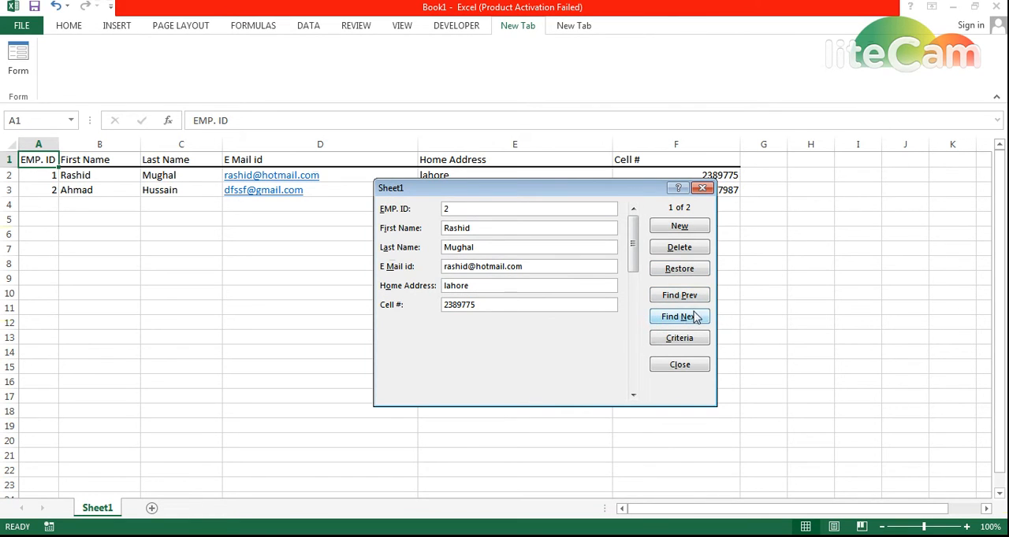
left_click(678, 342)
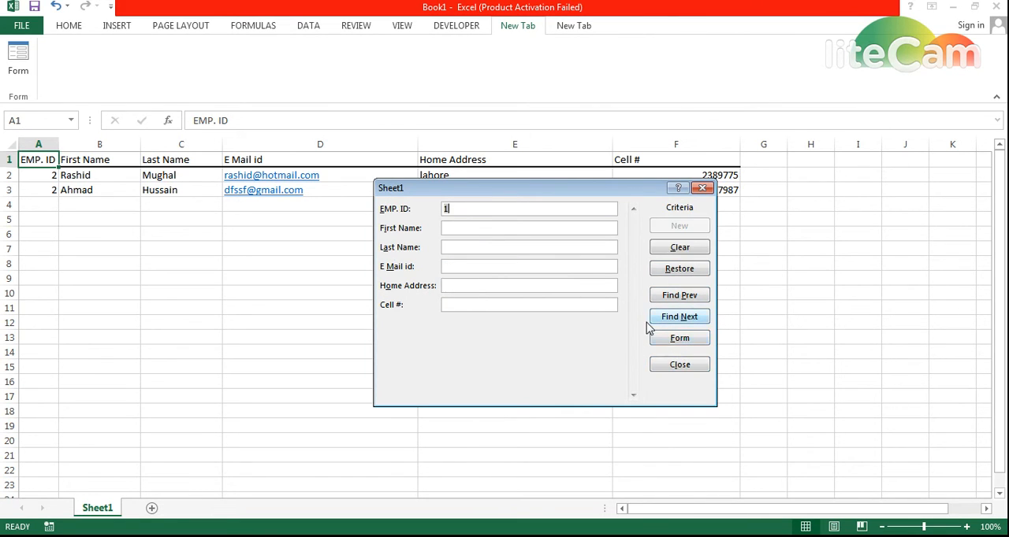
left_click(676, 338)
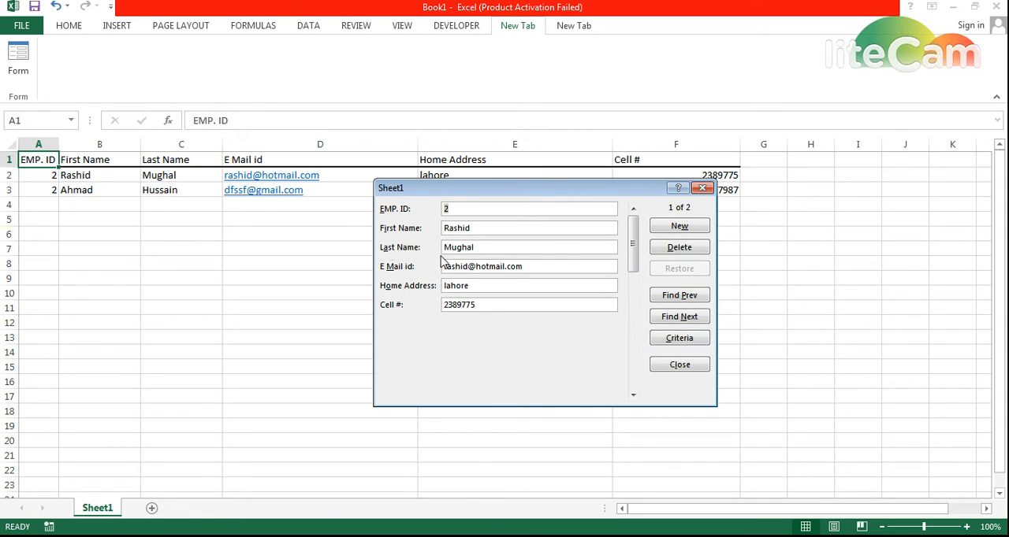
left_click(679, 365)
- Switch to Notepad and continue the last line with "that is the way by which you can create a form and"
key("alt+Tab")
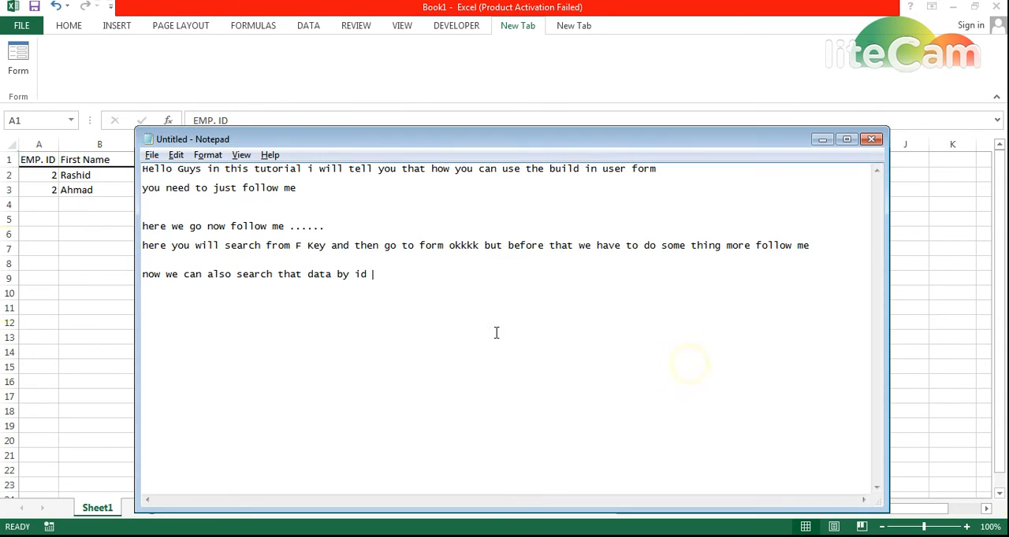
type("that is the way ")
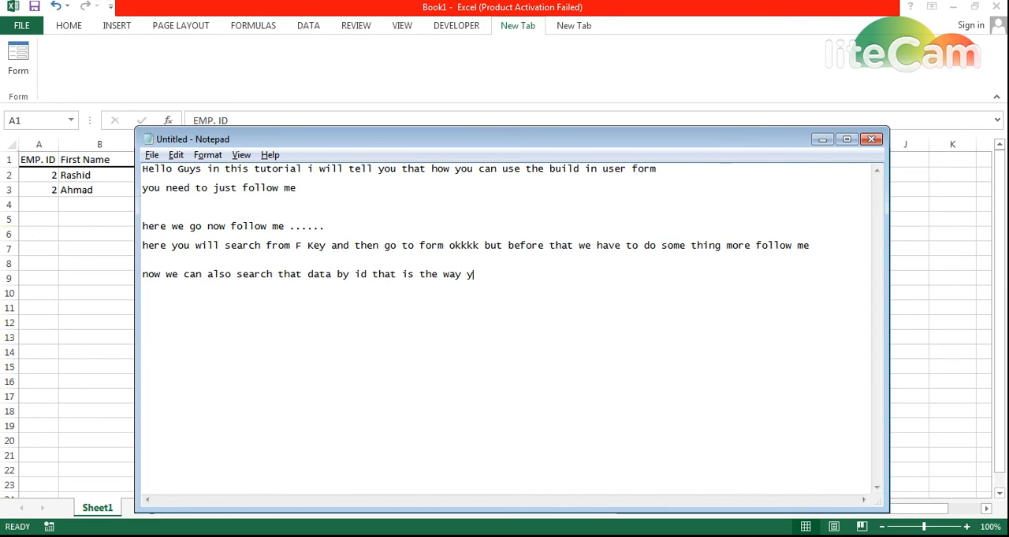
type("by which you can cre")
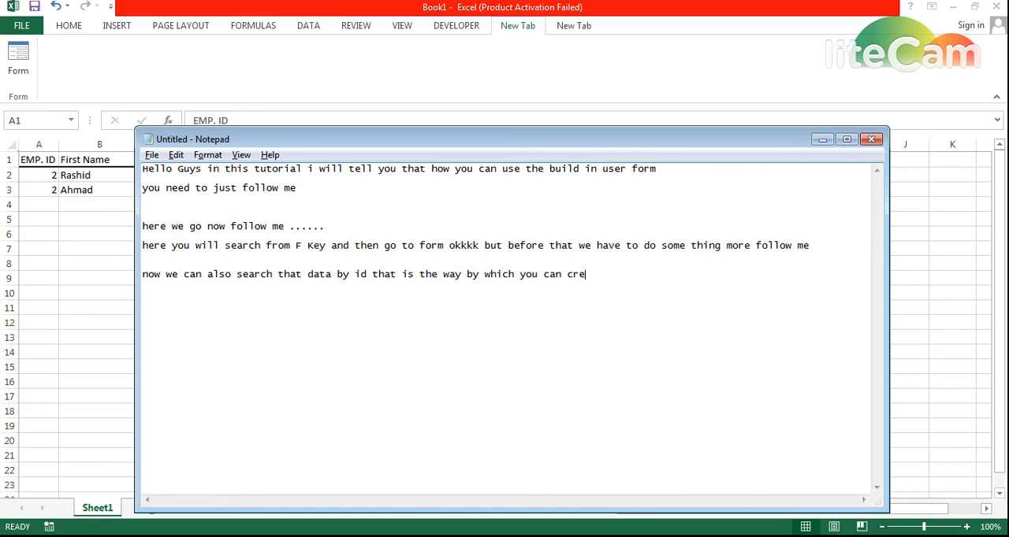
type("ate a form and")
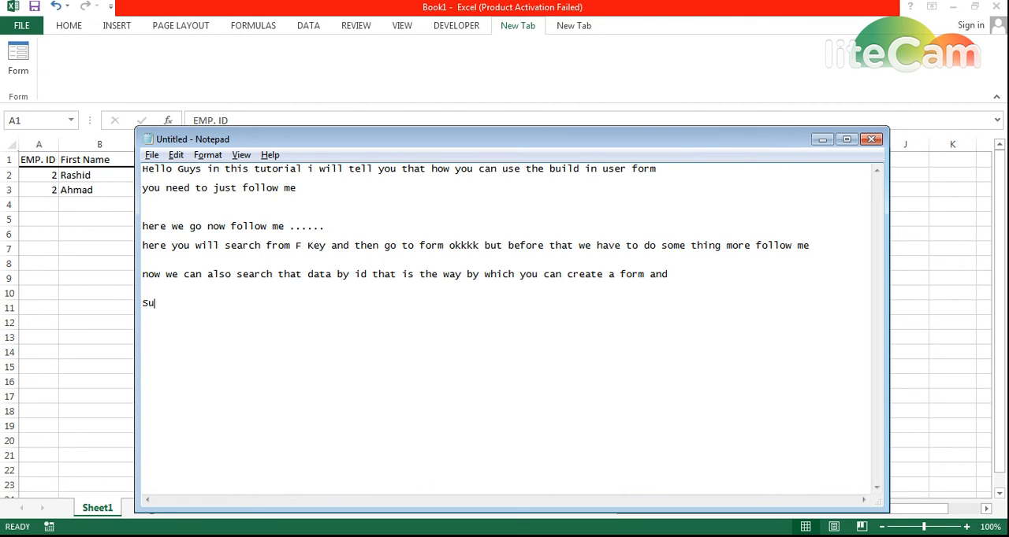
- Write the closing line "Subscribe my e tutorial for more videos ...." below the notes
type("bscribe my e tutorial ")
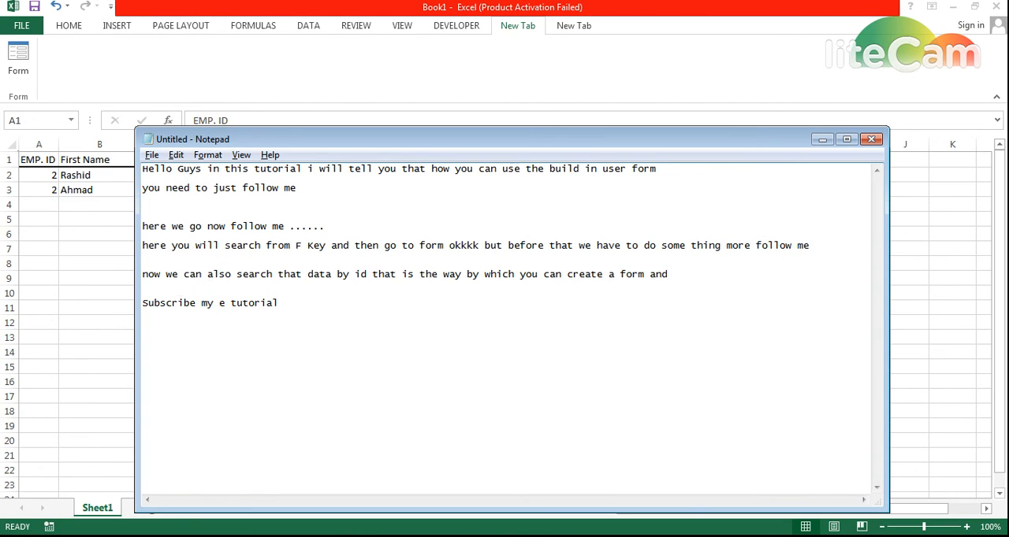
type("for more videos ....")
- Switch to YouTube in Chrome, open the My E Tutorial channel from the search results and look over its home page
key("alt+Tab")
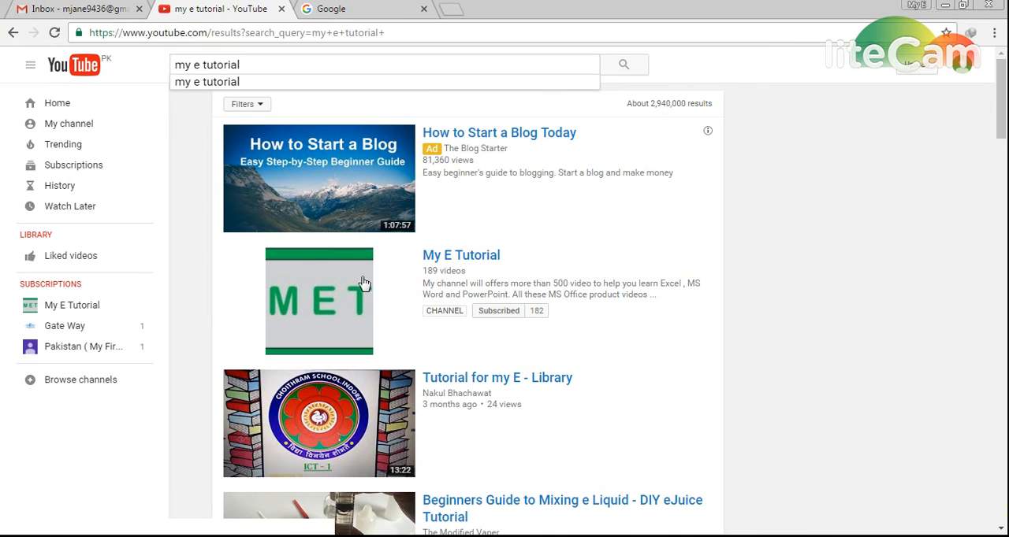
left_click(462, 262)
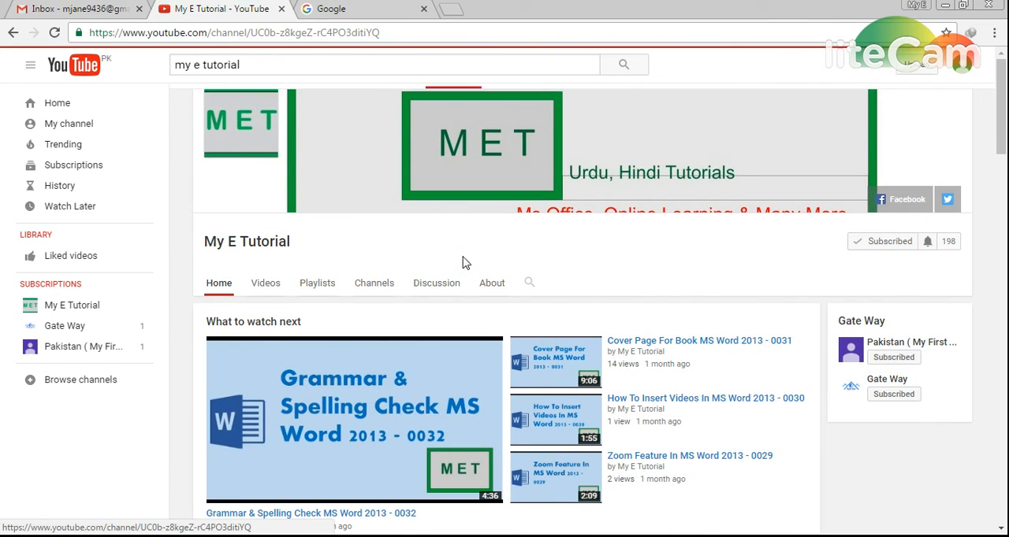
scroll(507, 391, "down", 1)
scroll(506, 392, "down", 3)
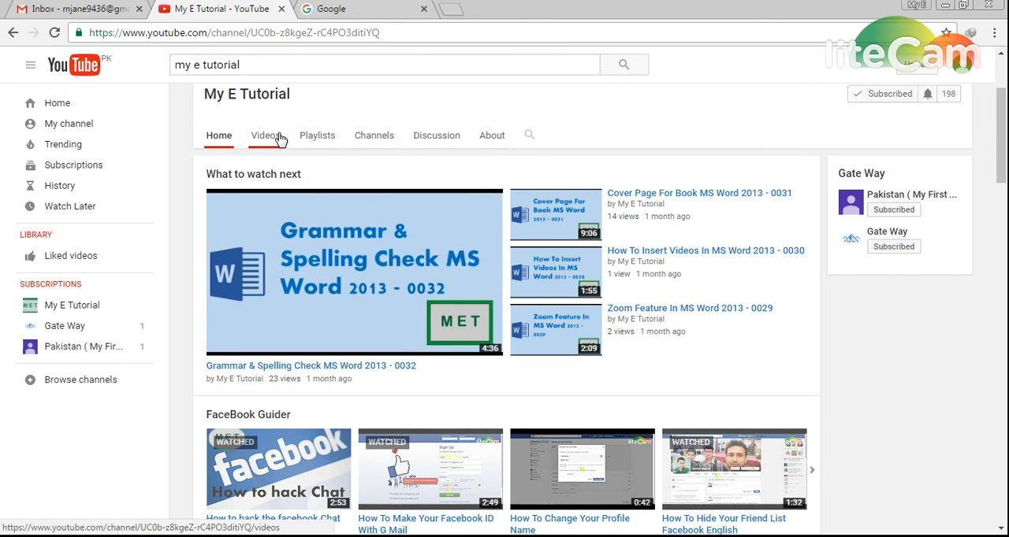
- Look through the My E Tutorial channel's playlists and return to the channel's home page
left_click(319, 139)
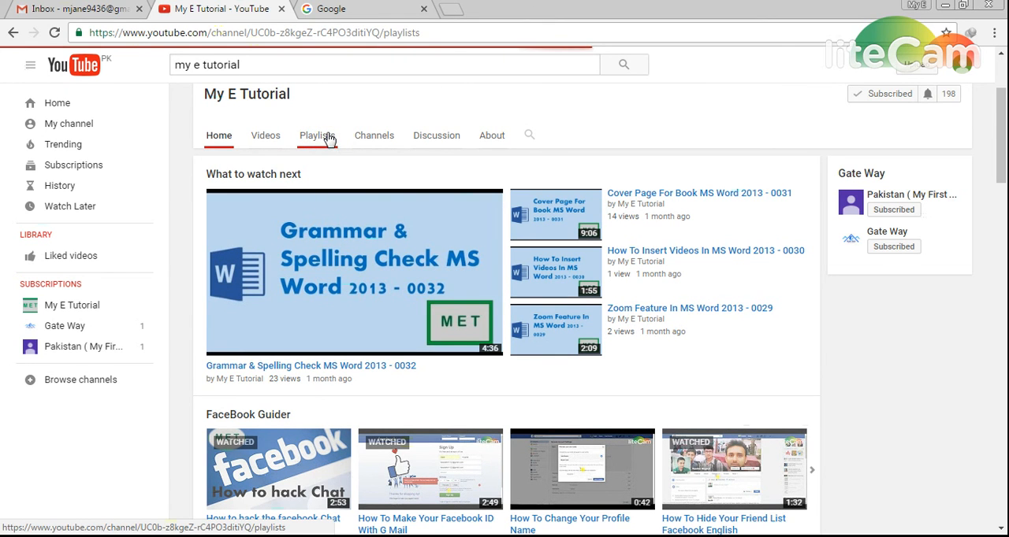
scroll(348, 141, "down", 3)
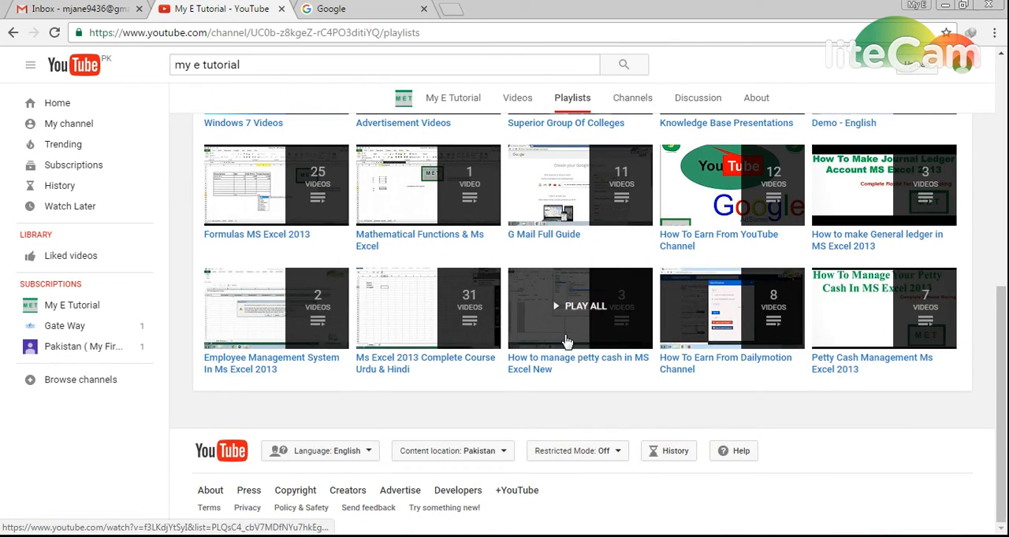
scroll(486, 319, "up", 6)
left_click(218, 283)
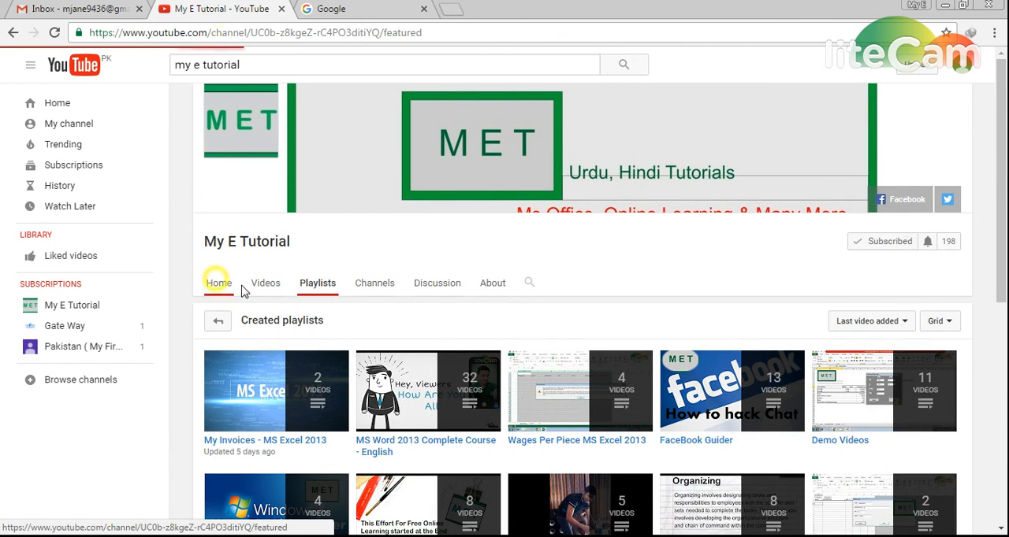